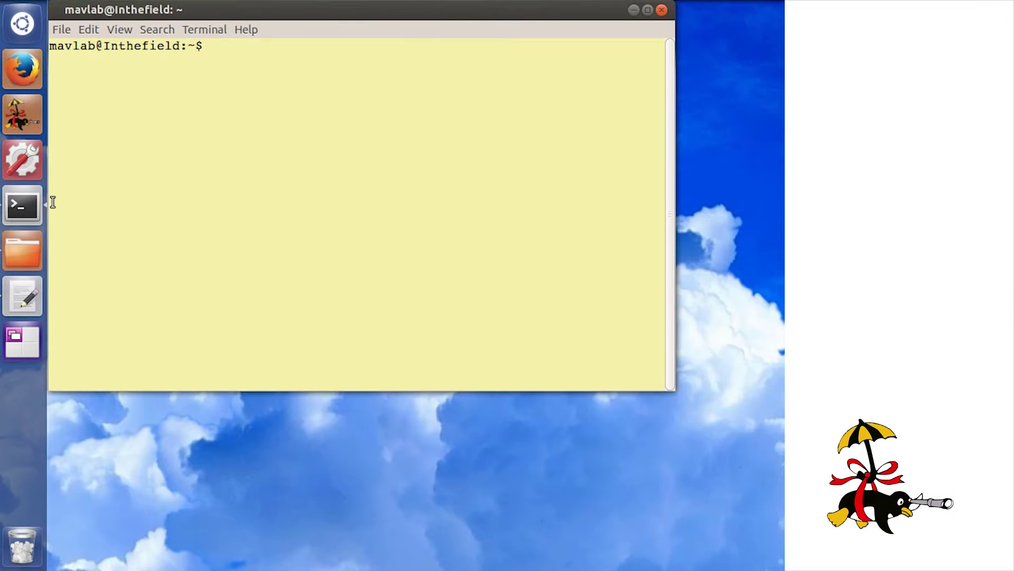
Launch Paparazzi Center by running ./paparazzi from the paparazzi directory in the terminal, and enlarge its window to the full screen height.
{"action": "key", "text": "ctrl+plus"}
{"action": "key", "text": "ctrl+plus"}
{"action": "type", "text": "cd paparazzi"}
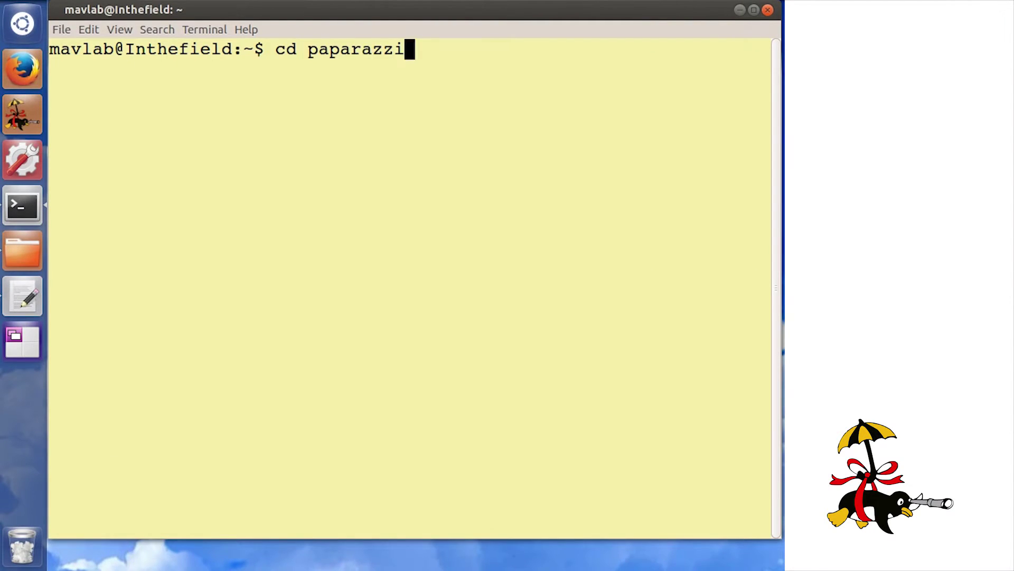
{"action": "key", "text": "Return"}
{"action": "type", "text": "./paparazzi"}
{"action": "key", "text": "Return"}
{"action": "left_click_drag", "start_coordinate": [190, 214], "coordinate": [190, 7]}
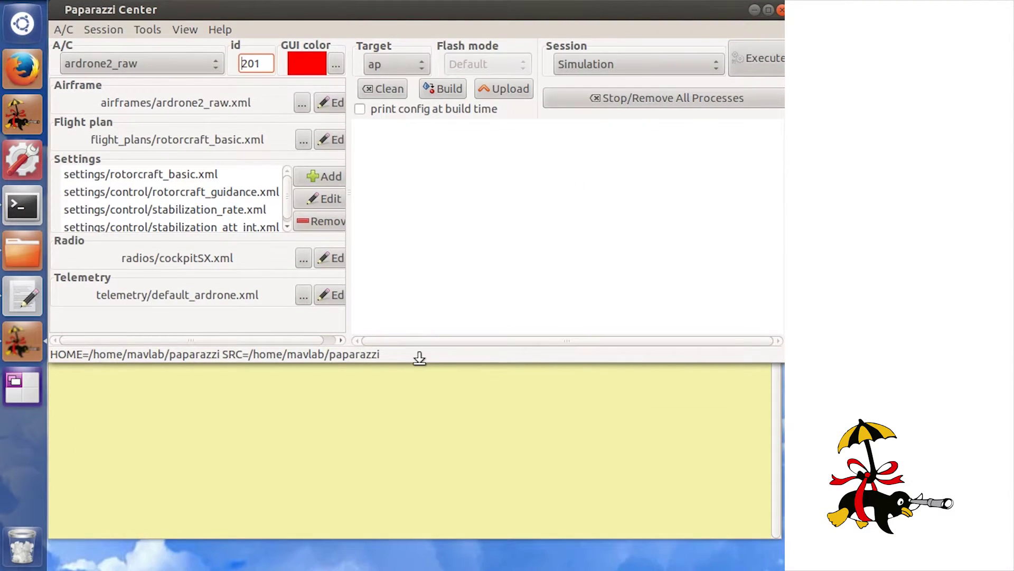
{"action": "left_click_drag", "start_coordinate": [417, 362], "coordinate": [419, 566]}
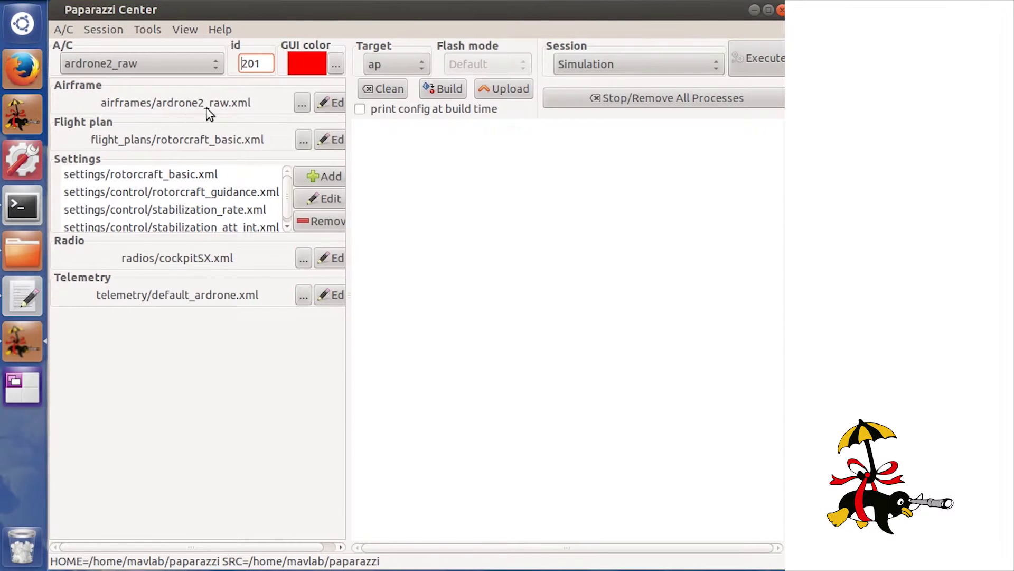
Open the airframe file ardrone2_raw.xml for editing, add <load name="geo_mag.xml"/> after file_logger.xml in the modules section, and save it.
{"action": "left_click", "coordinate": [330, 102]}
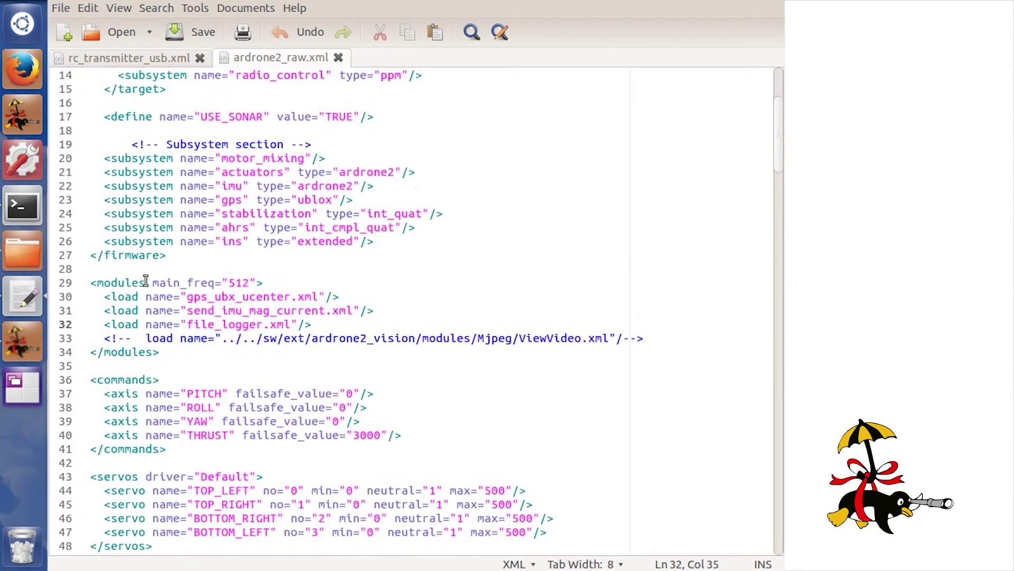
{"action": "left_click_drag", "start_coordinate": [146, 283], "coordinate": [98, 283]}
{"action": "left_click", "coordinate": [333, 324]}
{"action": "key", "text": "Return"}
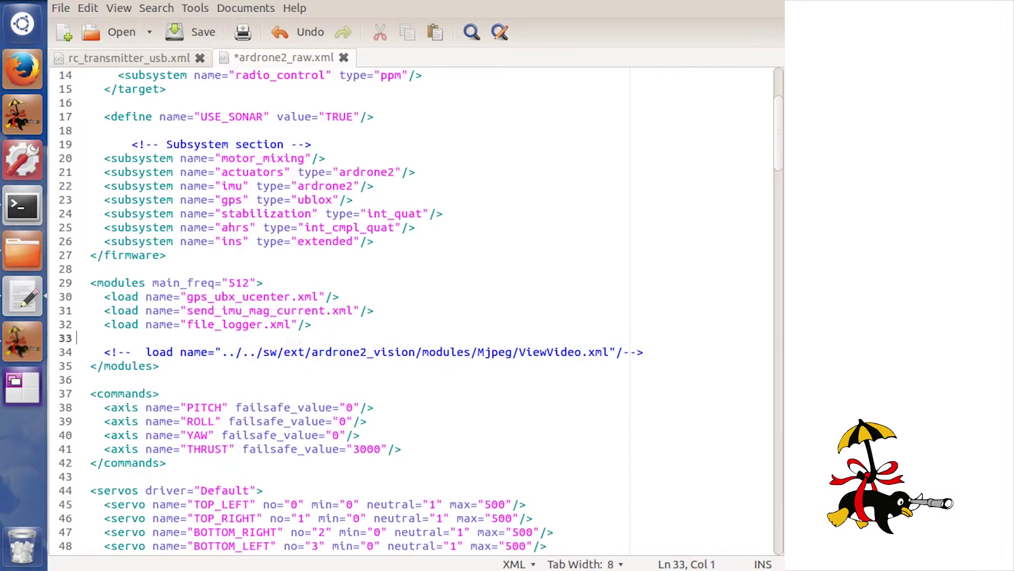
{"action": "type", "text": "<load"}
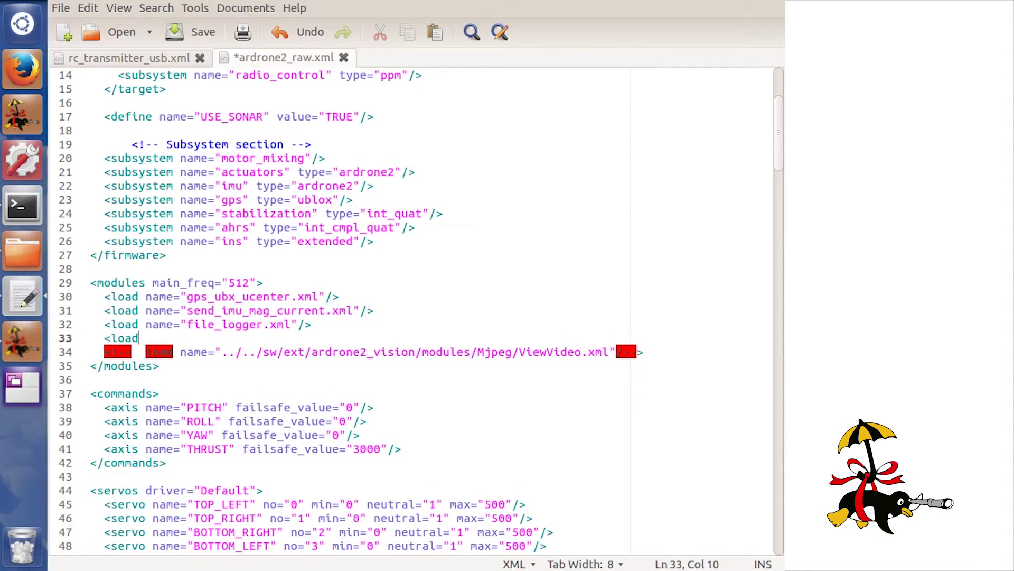
{"action": "type", "text": " name=\"geo_"}
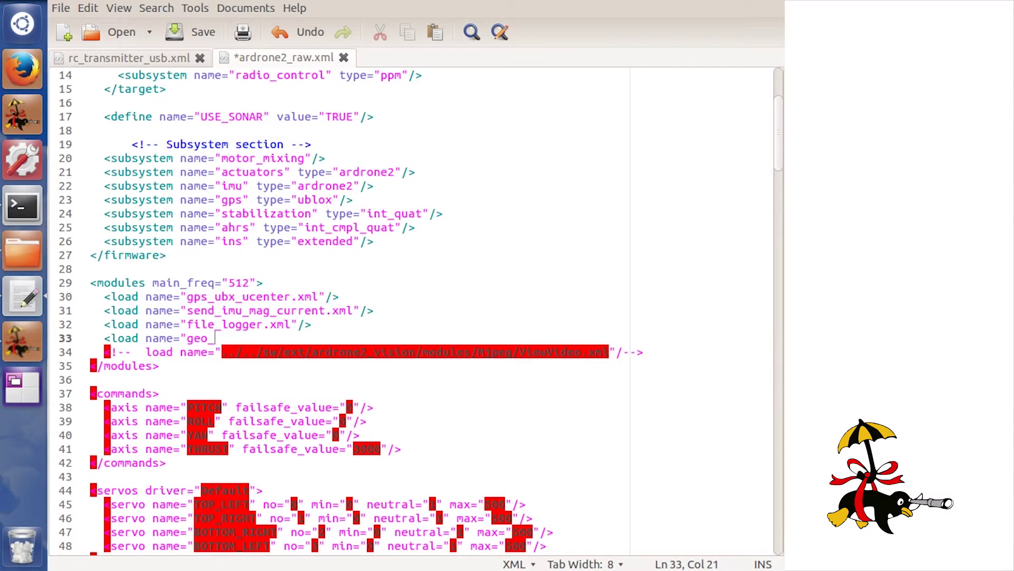
{"action": "type", "text": "mag.xml\"/>"}
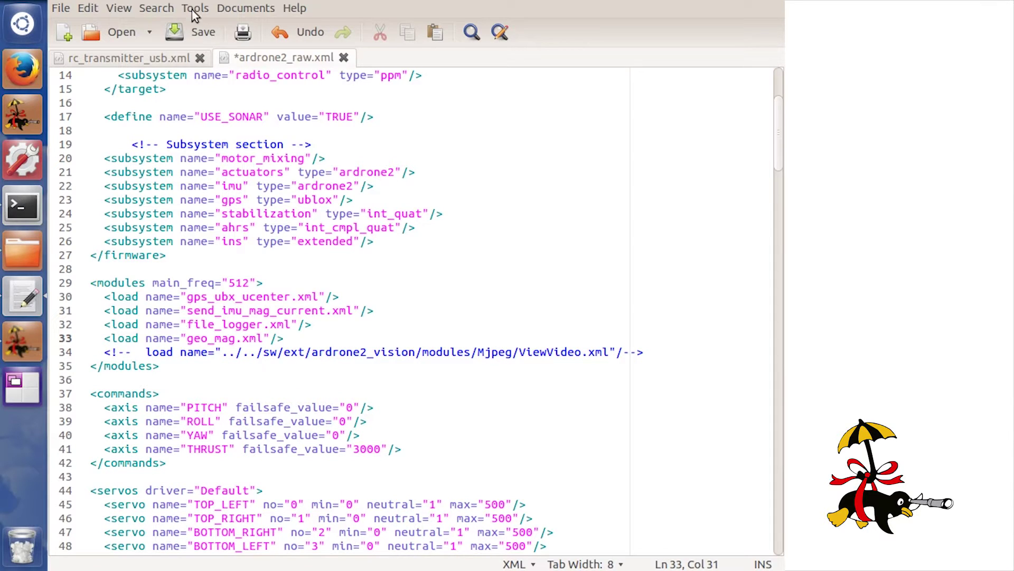
{"action": "left_click", "coordinate": [199, 32]}
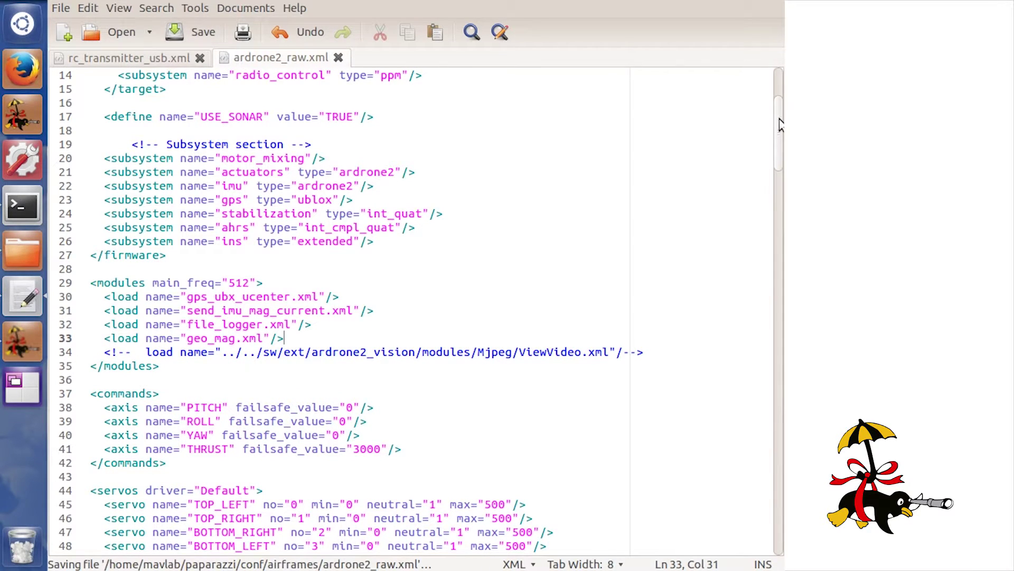
Examine the local magnetic field values H_X, H_Y and H_Z in the AHRS section of the airframe file.
{"action": "left_click_drag", "start_coordinate": [780, 124], "coordinate": [780, 276]}
{"action": "left_click_drag", "start_coordinate": [159, 384], "coordinate": [78, 257]}
{"action": "left_click_drag", "start_coordinate": [230, 272], "coordinate": [94, 279]}
{"action": "left_click", "coordinate": [337, 288]}
{"action": "left_click", "coordinate": [337, 316]}
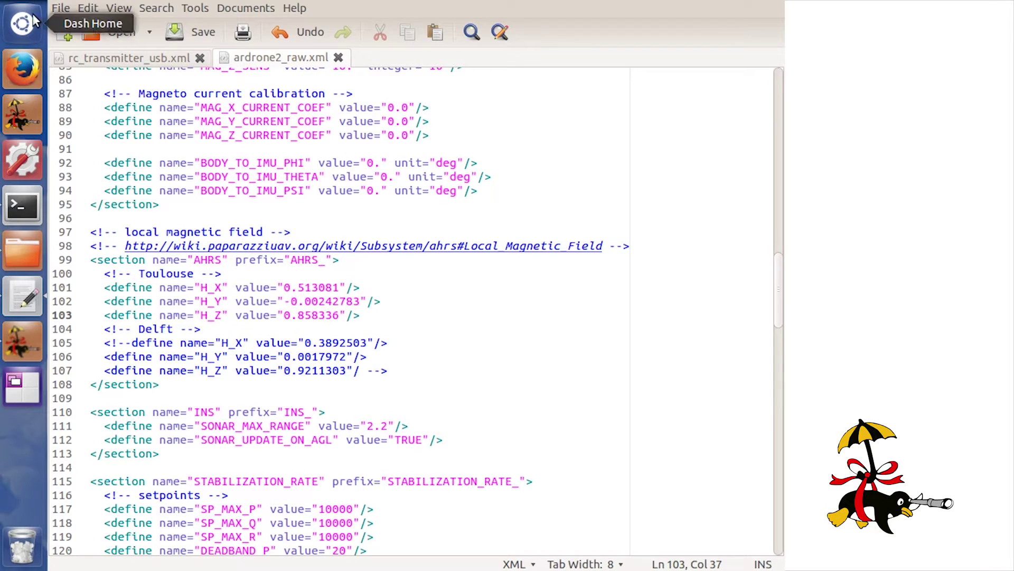
Switch back to Paparazzi Center and launch the GCS tool.
{"action": "key", "text": "alt+Tab"}
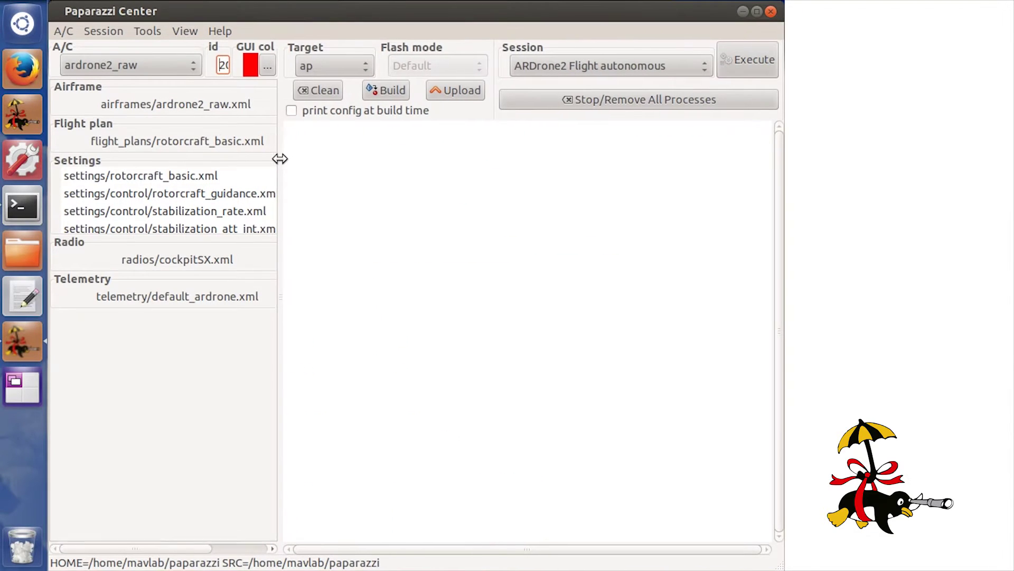
{"action": "left_click", "coordinate": [151, 33]}
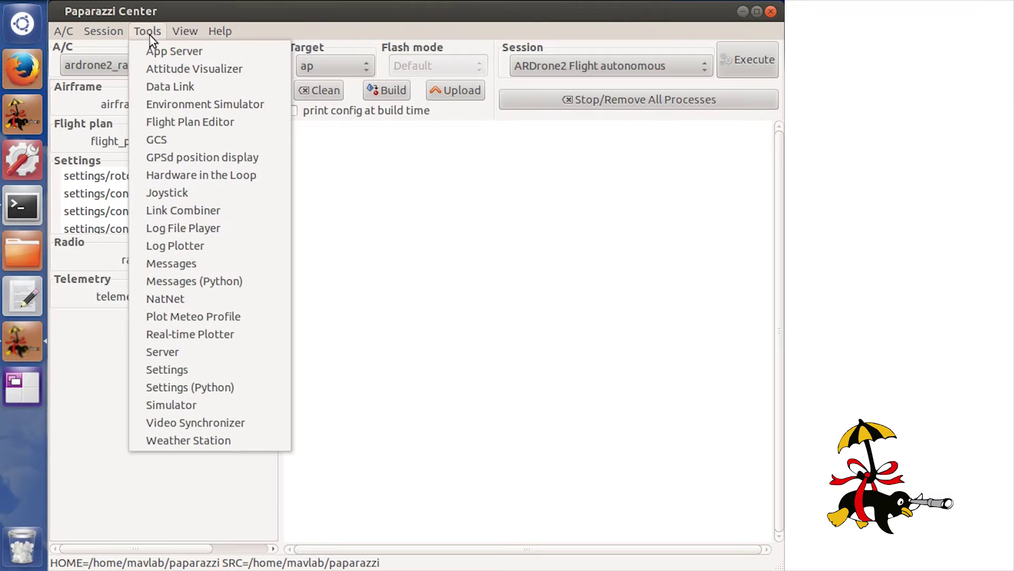
{"action": "left_click", "coordinate": [168, 140]}
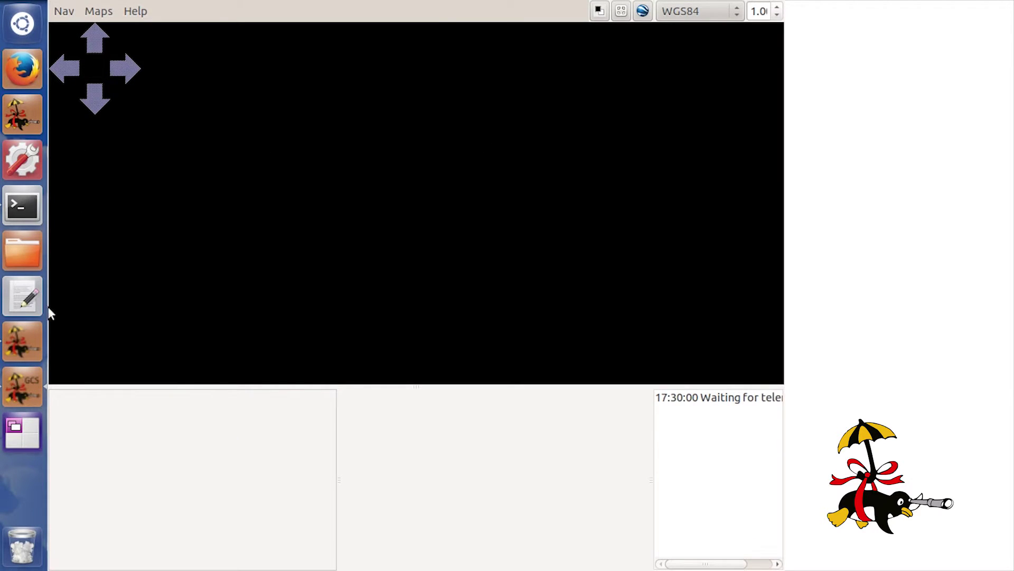
Append -center 'WGS84 39.303 8.450' to the GCS command in Paparazzi Center and restart the GCS with it.
{"action": "left_click", "coordinate": [35, 331]}
{"action": "left_click", "coordinate": [506, 132]}
{"action": "key", "text": "Right"}
{"action": "key", "text": "Right"}
{"action": "key", "text": "Right"}
{"action": "key", "text": "Right"}
{"action": "key", "text": "Right"}
{"action": "key", "text": "Right"}
{"action": "key", "text": "Right"}
{"action": "key", "text": "Right"}
{"action": "key", "text": "Right"}
{"action": "key", "text": "Right"}
{"action": "key", "text": "Right"}
{"action": "key", "text": "Right"}
{"action": "key", "text": "Right"}
{"action": "key", "text": "Right"}
{"action": "key", "text": "Right"}
{"action": "key", "text": "Right"}
{"action": "key", "text": "Right"}
{"action": "key", "text": "Right"}
{"action": "key", "text": "Right"}
{"action": "key", "text": "Right"}
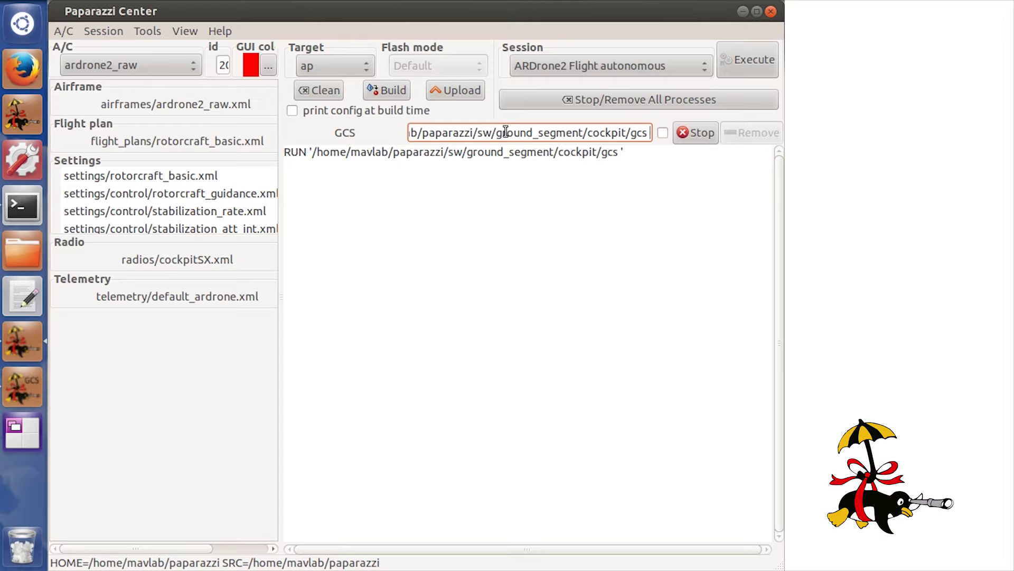
{"action": "type", "text": "-cent"}
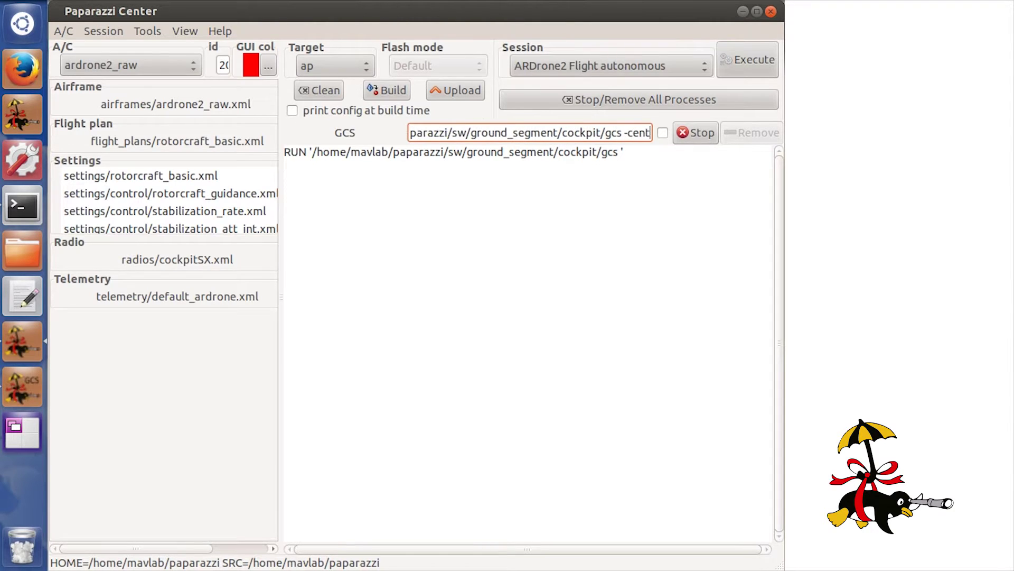
{"action": "type", "text": "er 'WGS"}
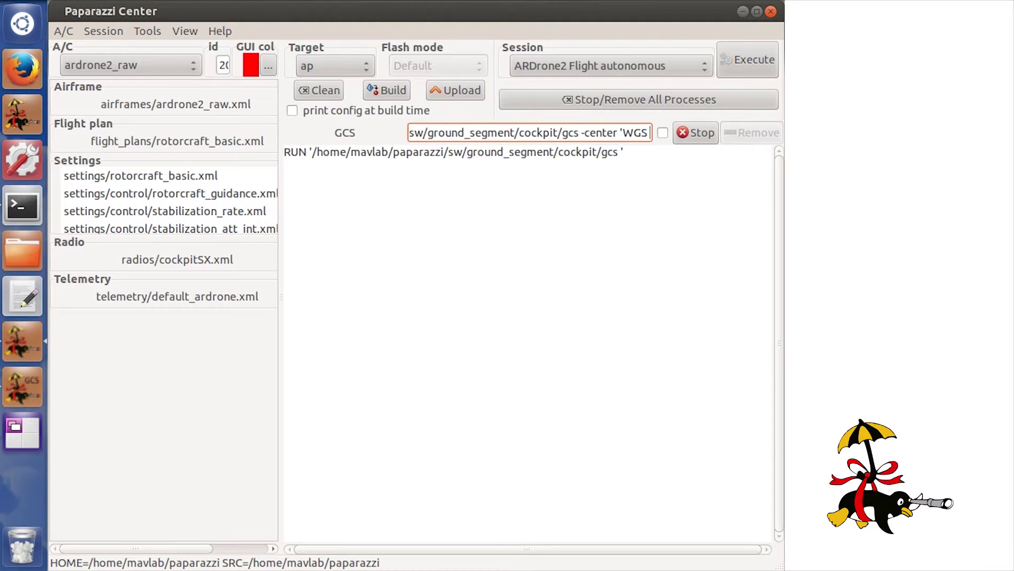
{"action": "type", "text": "84"}
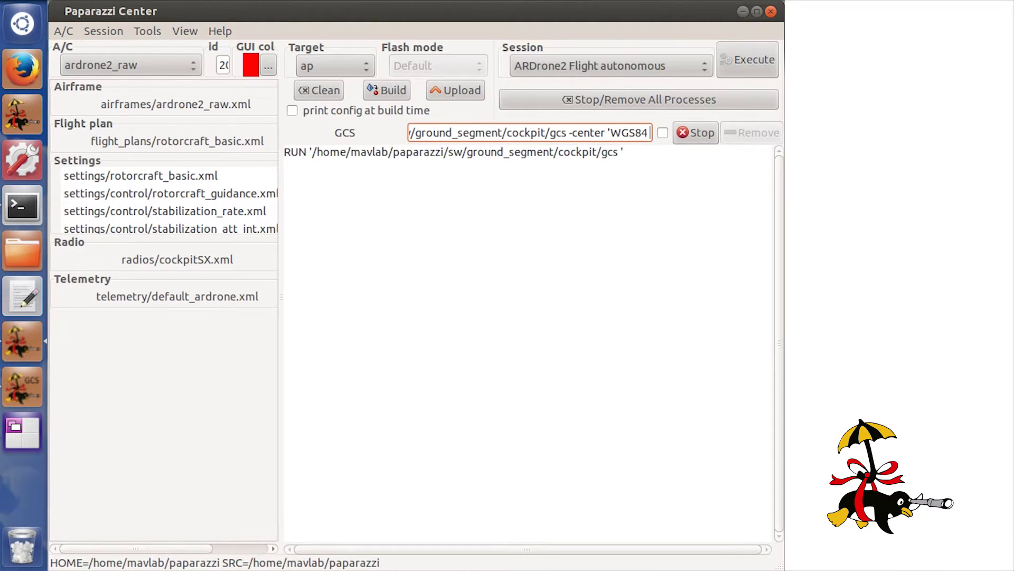
{"action": "type", "text": " 39."}
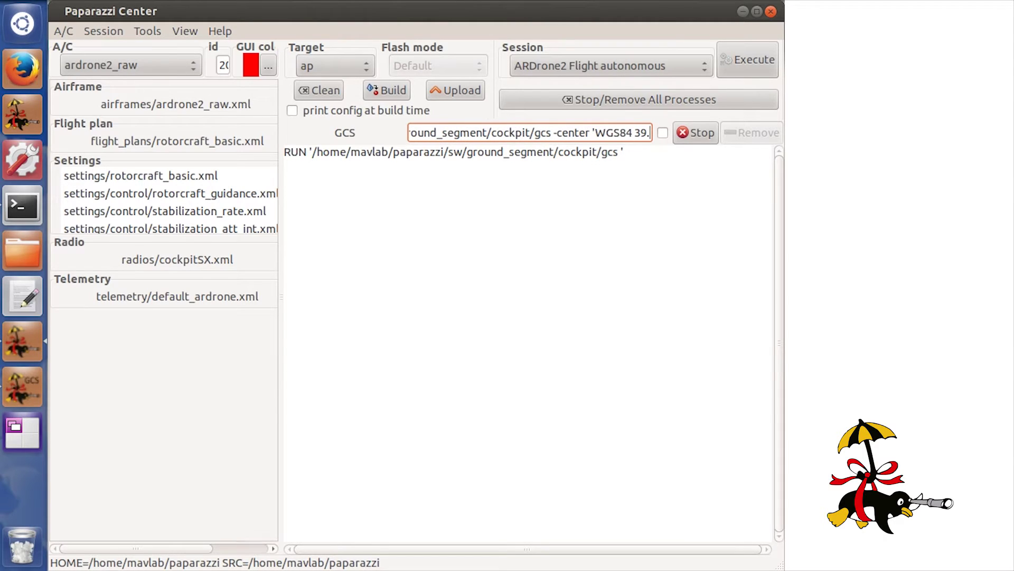
{"action": "type", "text": "303"}
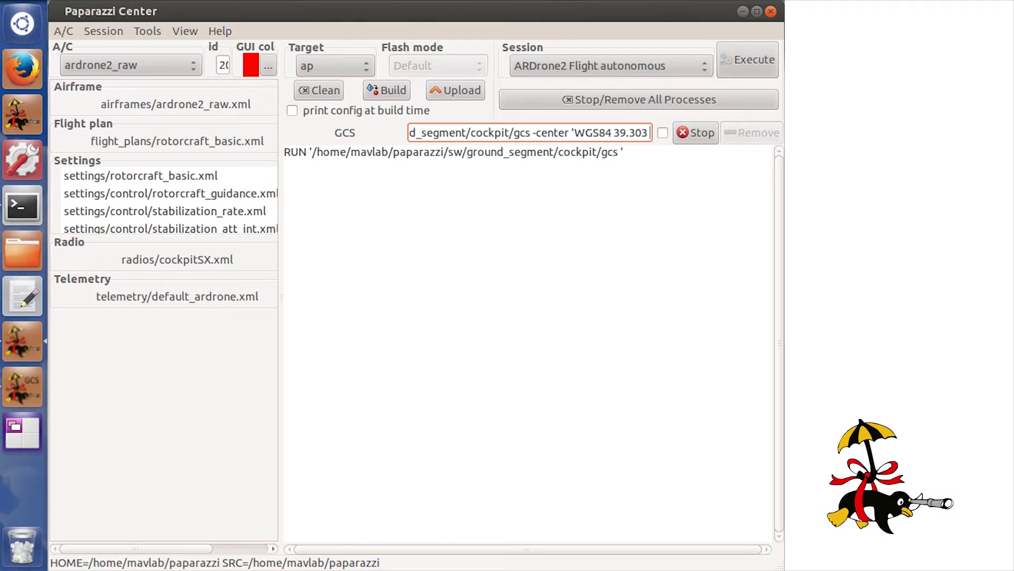
{"action": "type", "text": " 8.450"}
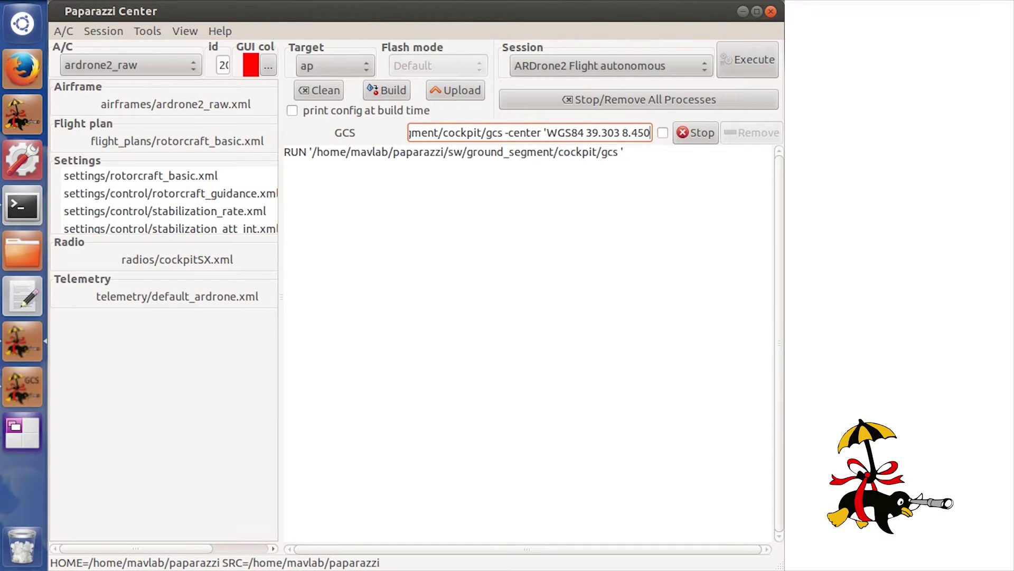
{"action": "type", "text": "'"}
{"action": "left_click", "coordinate": [688, 135]}
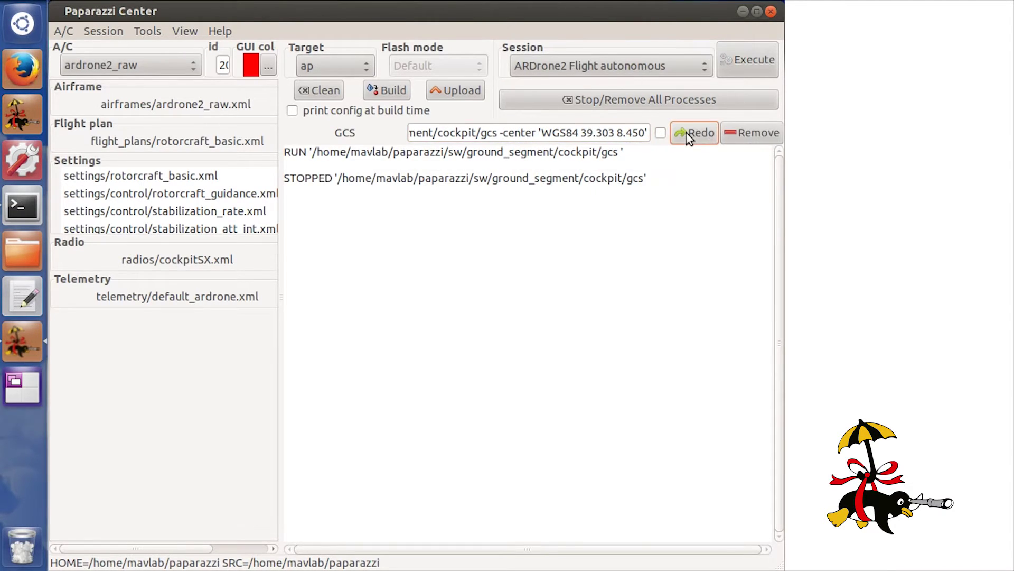
{"action": "left_click", "coordinate": [688, 136]}
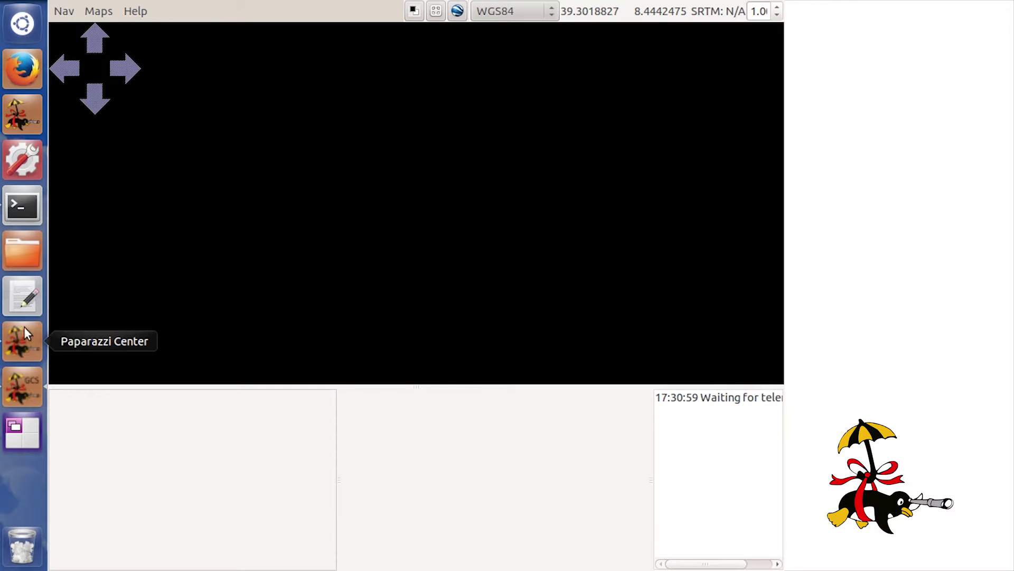
Fill the GCS map view around the chosen centre with map tiles.
{"action": "left_click", "coordinate": [91, 11]}
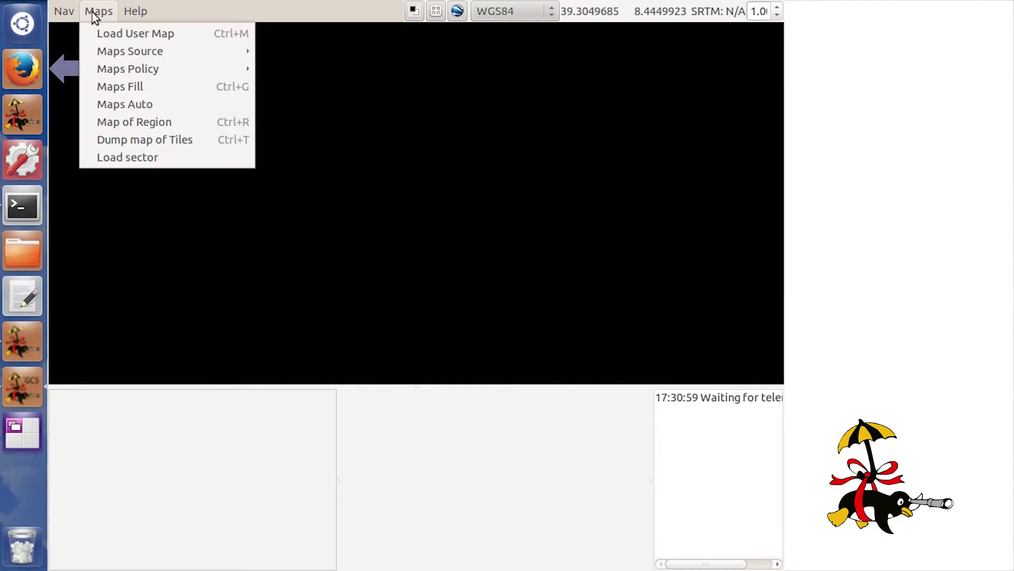
{"action": "left_click", "coordinate": [112, 86]}
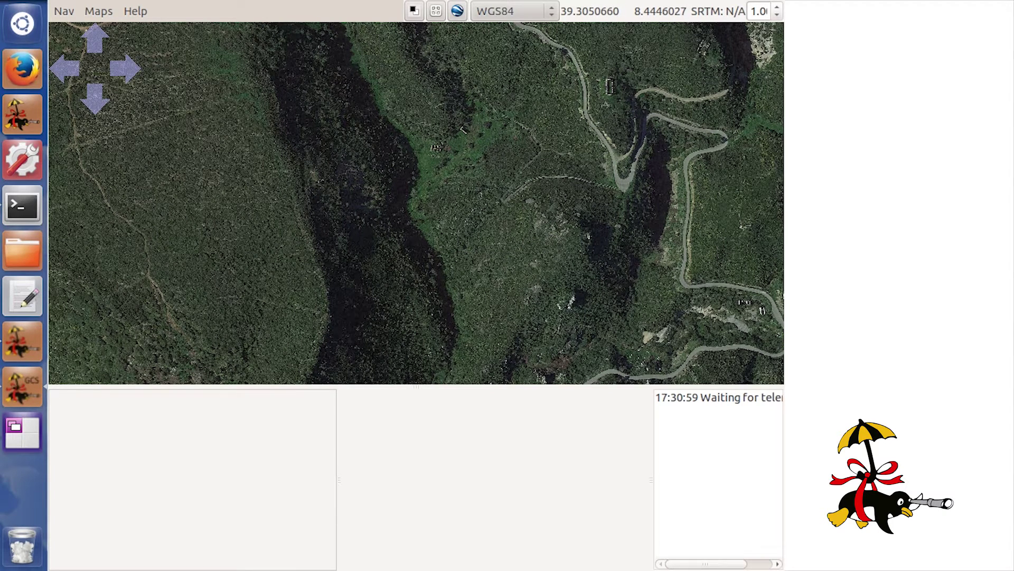
Close the GCS and Paparazzi Center, removing all processes first.
{"action": "key", "text": "alt+F4"}
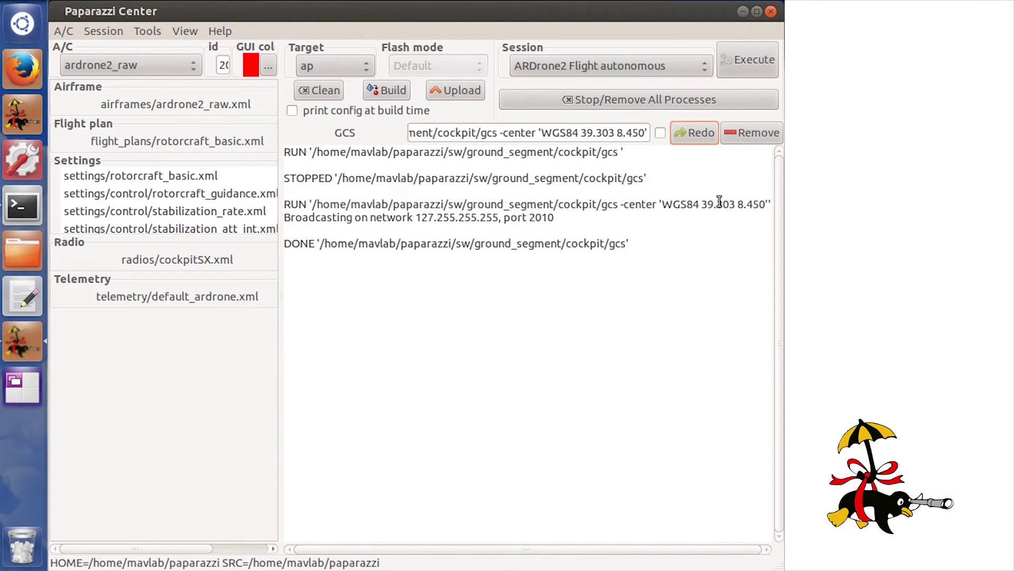
{"action": "left_click", "coordinate": [668, 96]}
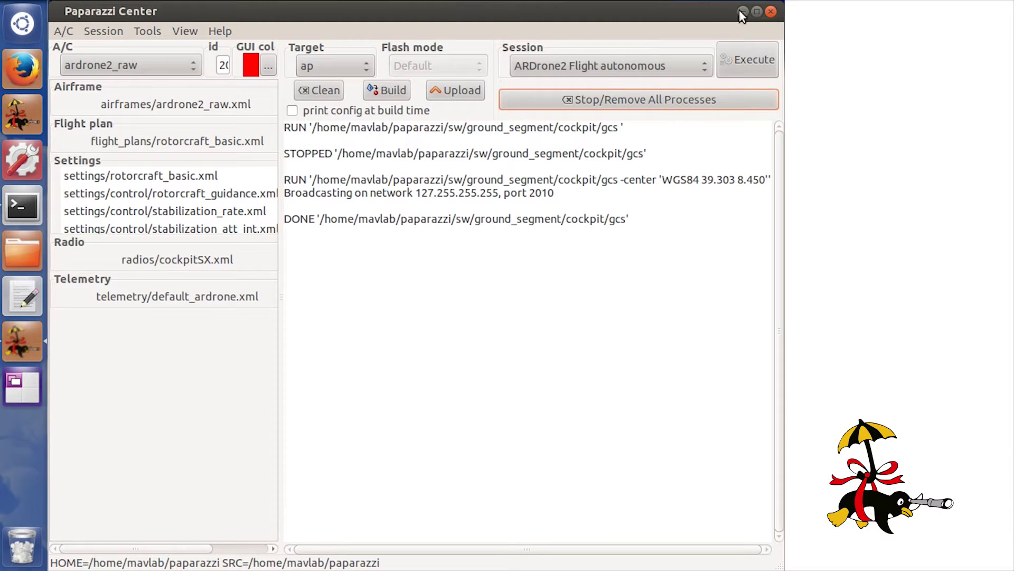
{"action": "left_click", "coordinate": [771, 12]}
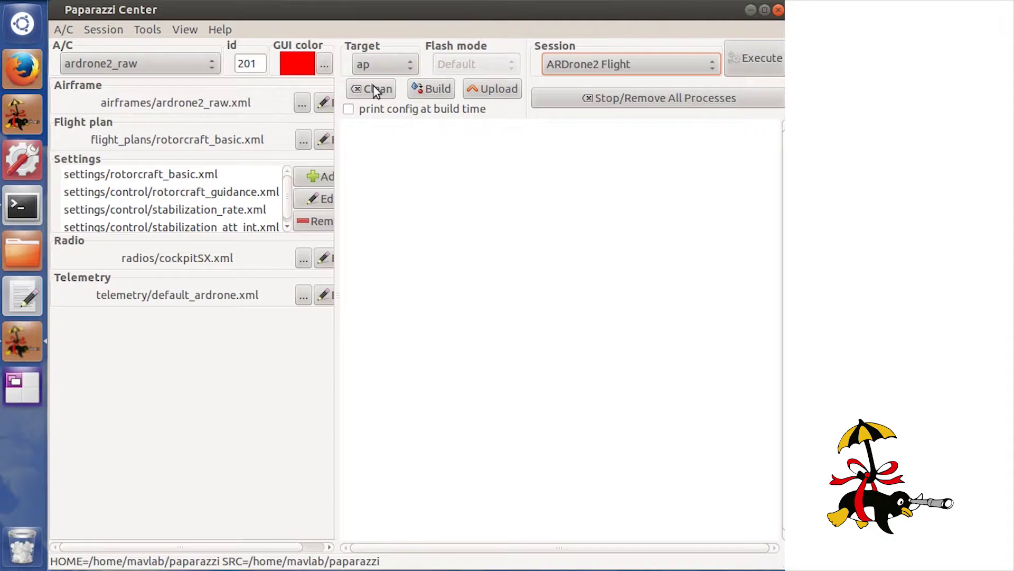
Clean and rebuild the ap target of the ardrone2_raw aircraft.
{"action": "left_click", "coordinate": [373, 88]}
{"action": "left_click", "coordinate": [425, 88]}
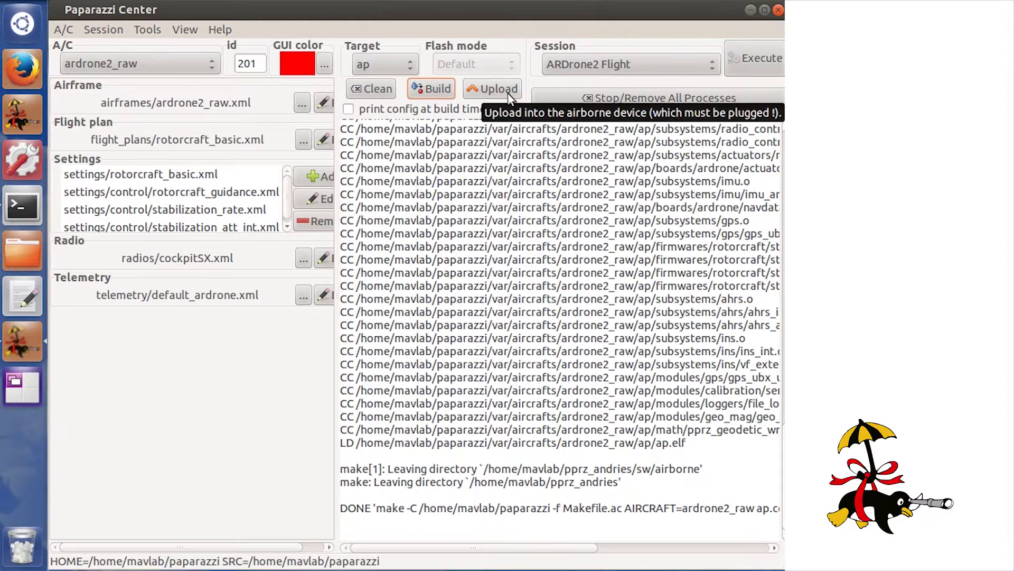
Connect to the ARDrone2's Wi-Fi network and upload the built autopilot to the drone.
{"action": "left_click", "coordinate": [589, 5]}
{"action": "left_click", "coordinate": [576, 91]}
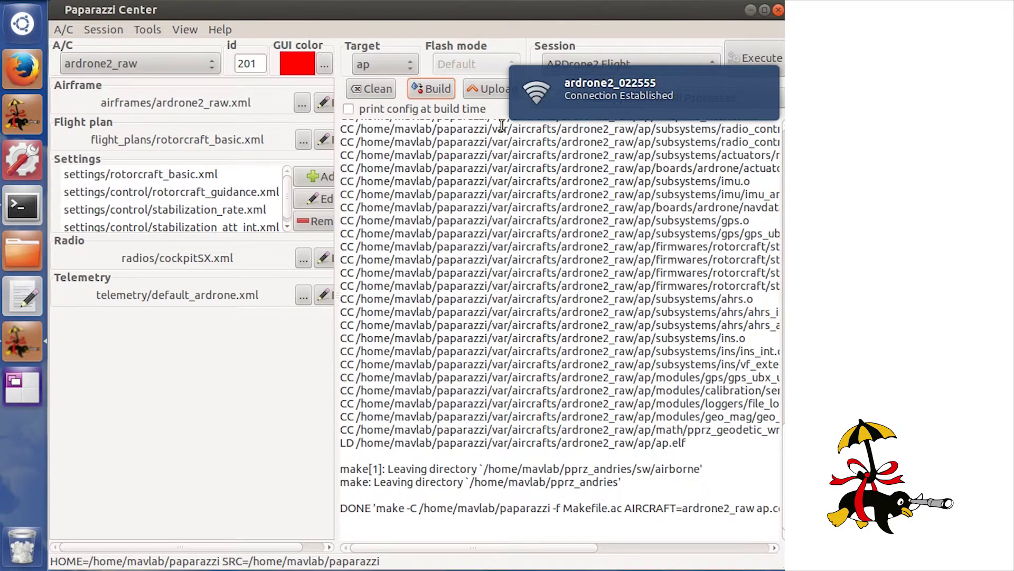
{"action": "left_click", "coordinate": [492, 89]}
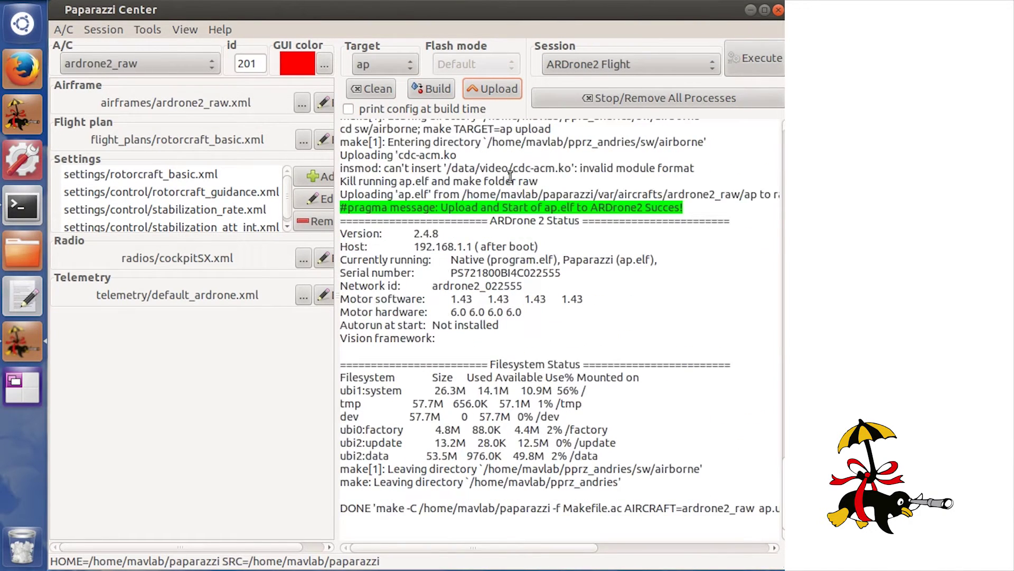
Execute the ARDrone2 Flight session and open the Messages tool for the drone's telemetry, finishing in Paparazzi Center.
{"action": "left_click", "coordinate": [735, 67]}
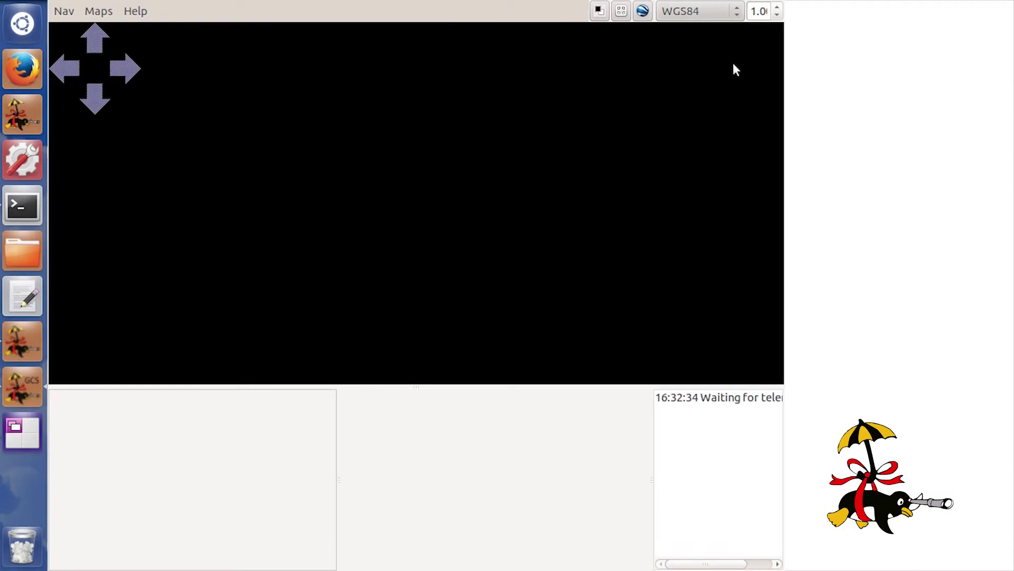
{"action": "left_click", "coordinate": [36, 334]}
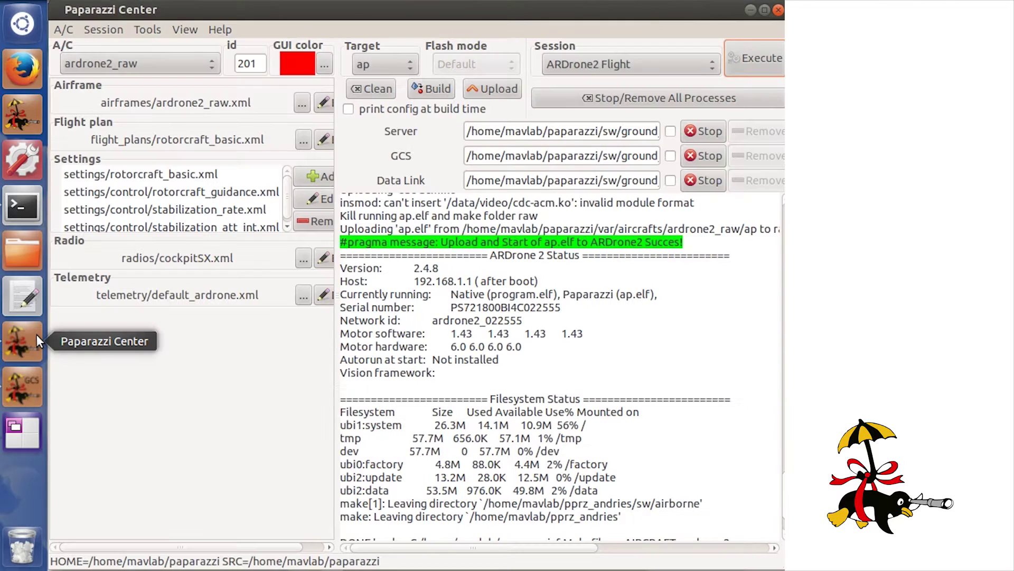
{"action": "left_click", "coordinate": [148, 30]}
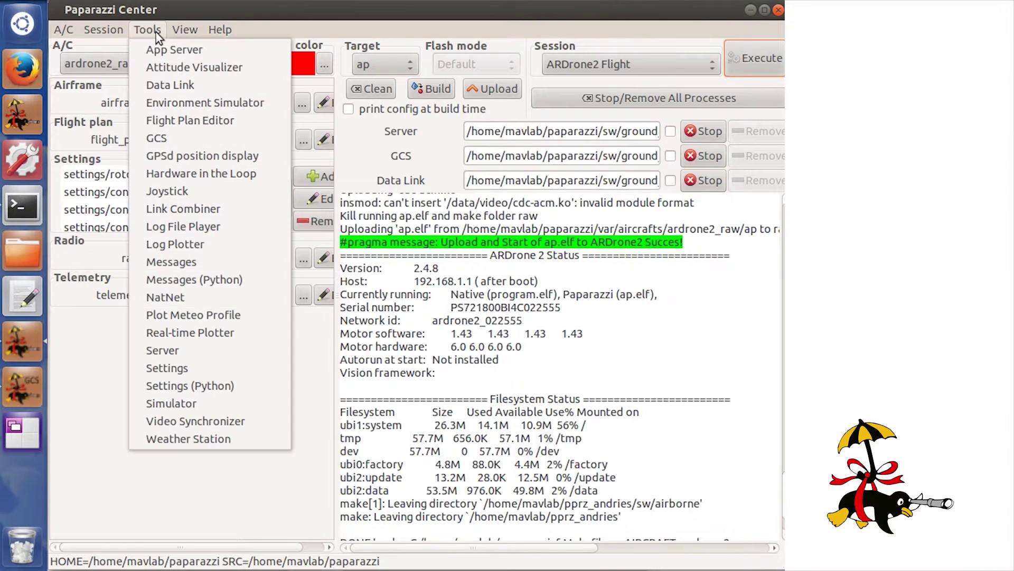
{"action": "left_click", "coordinate": [174, 261]}
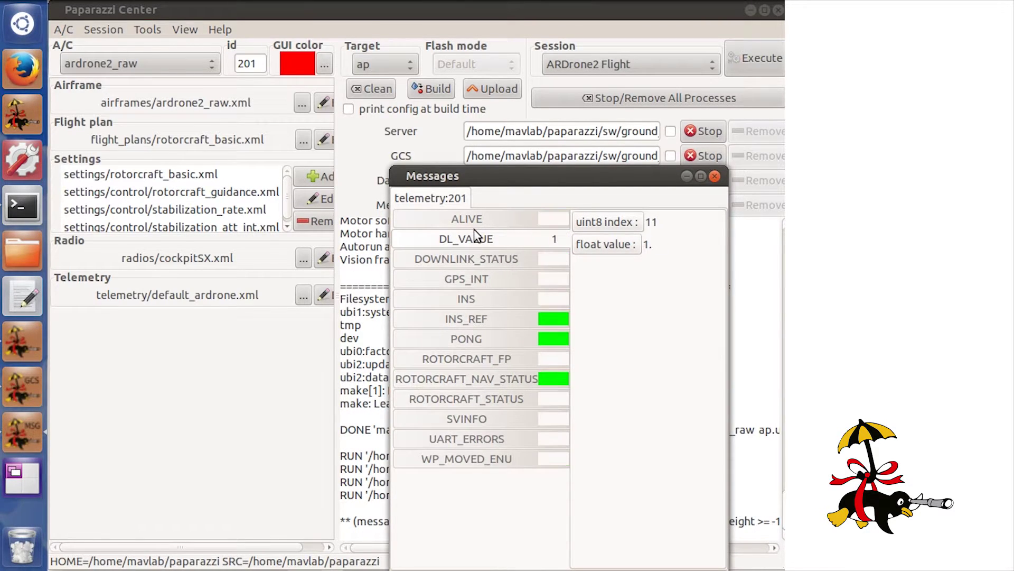
{"action": "left_click", "coordinate": [374, 226]}
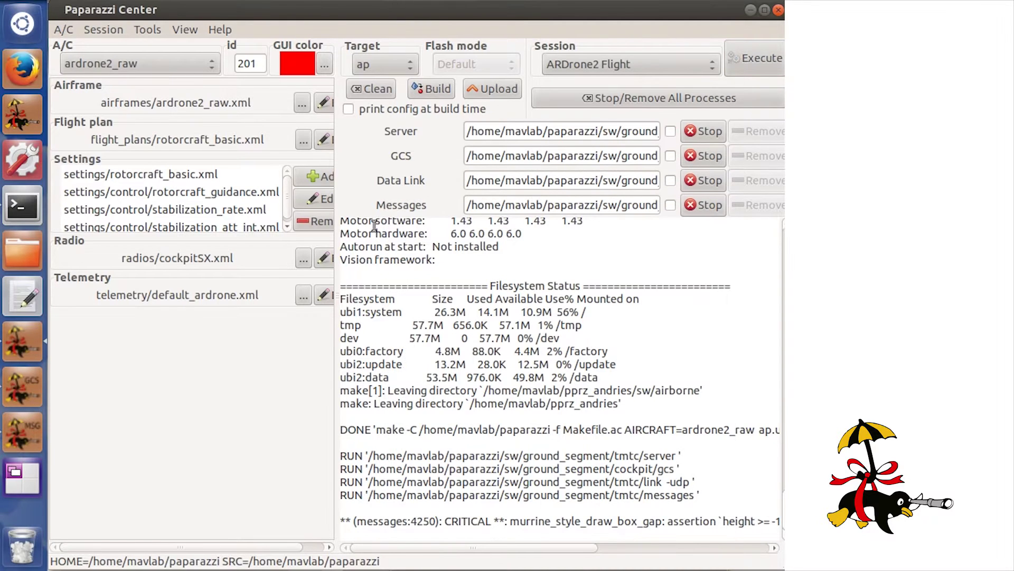
Add the Joystick tool to the running session and widen the process area so its full command shows.
{"action": "left_click", "coordinate": [148, 30]}
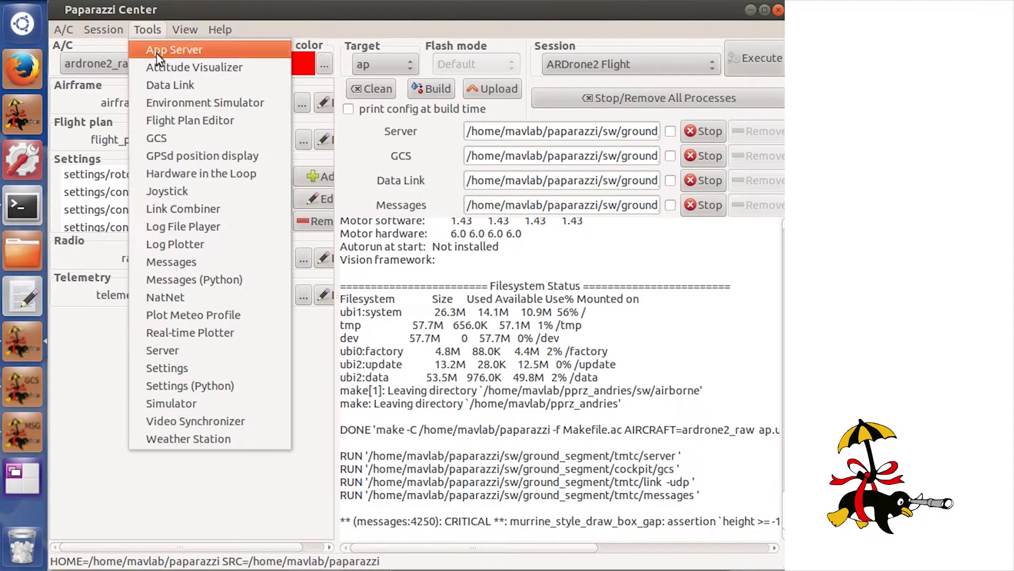
{"action": "left_click", "coordinate": [168, 190]}
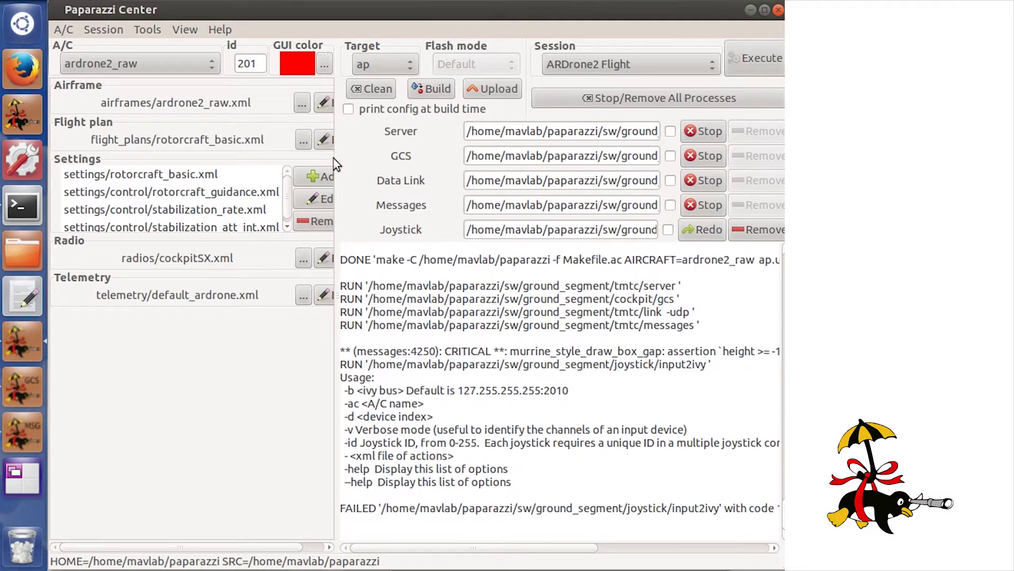
{"action": "left_click_drag", "start_coordinate": [336, 160], "coordinate": [170, 160]}
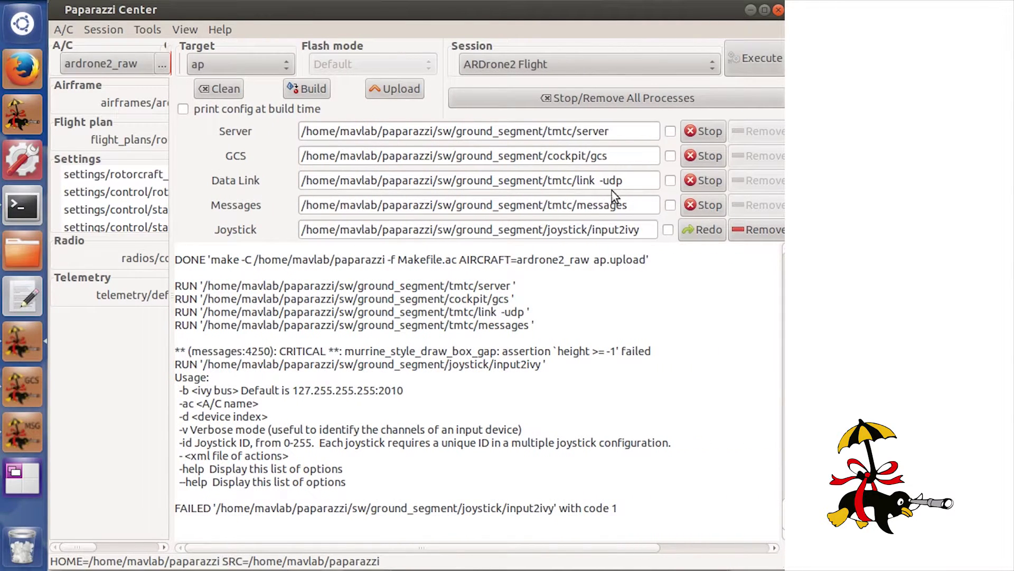
Append "-ac ardrone2_raw rc_transmitter_usb.xml" to the Joystick process command and rerun it.
{"action": "left_click", "coordinate": [639, 228]}
{"action": "type", "text": "-ac ardrone2_raw"}
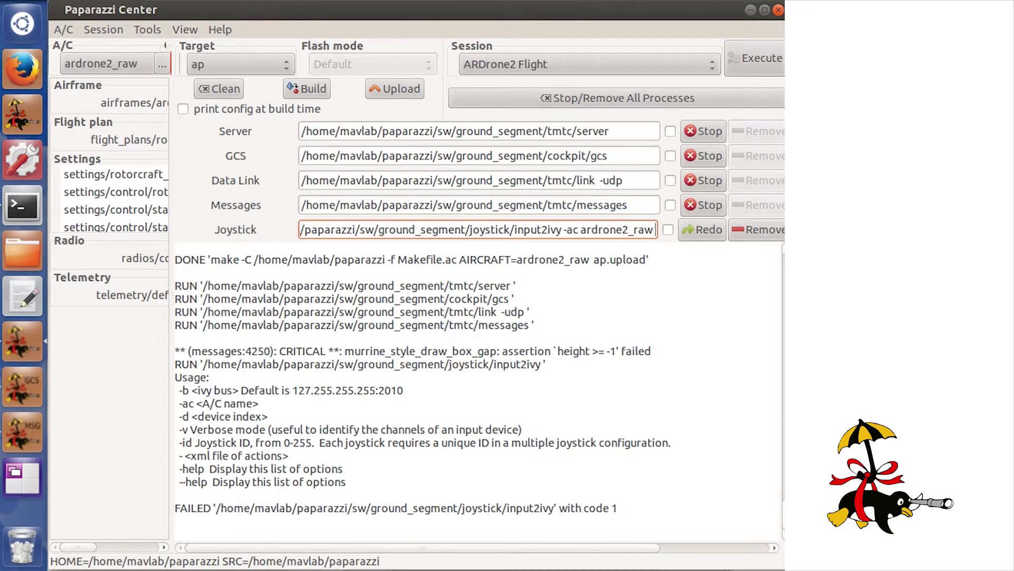
{"action": "type", "text": " rc_"}
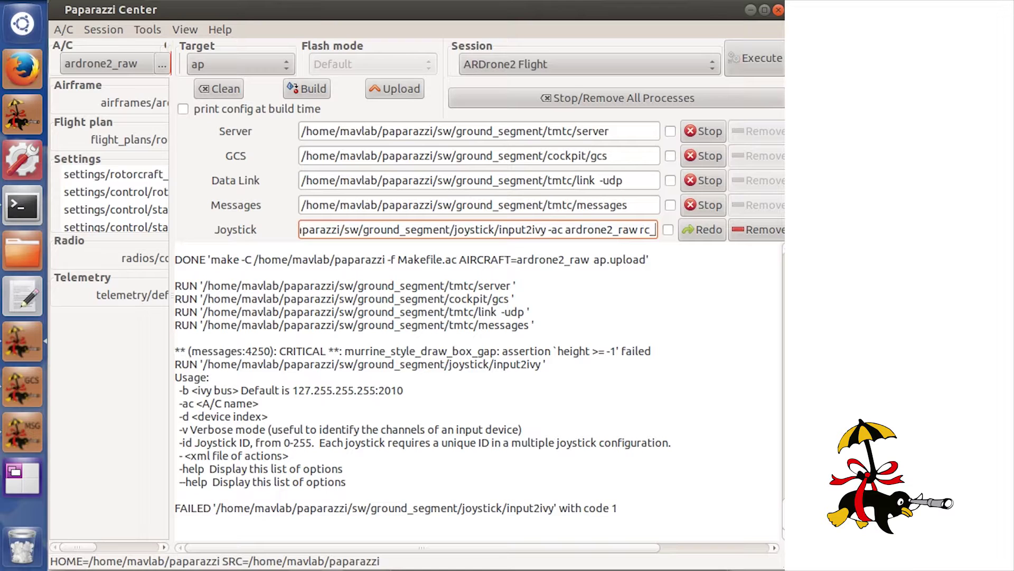
{"action": "type", "text": "transmitt"}
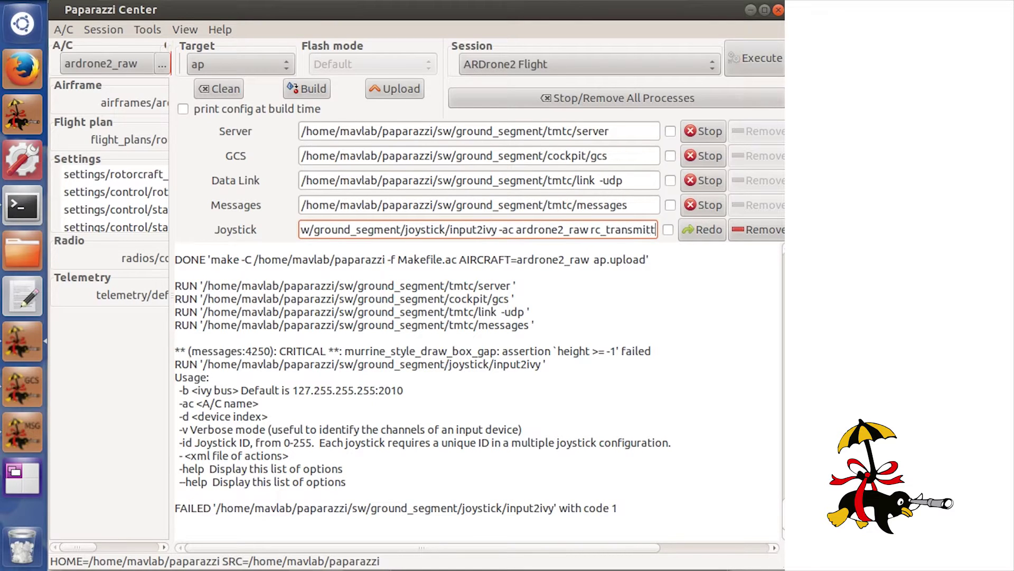
{"action": "type", "text": "er_usb"}
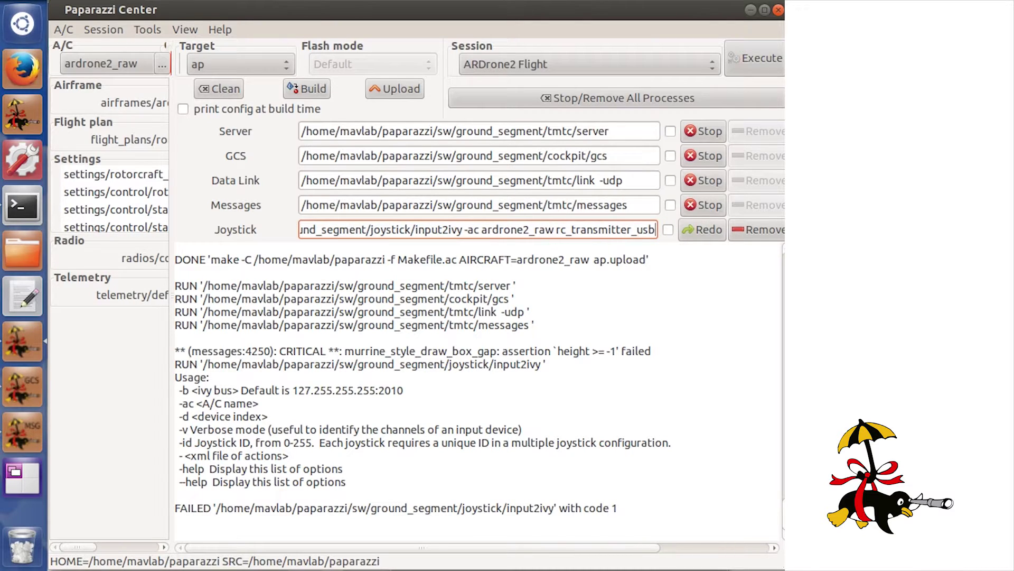
{"action": "type", "text": ".xml"}
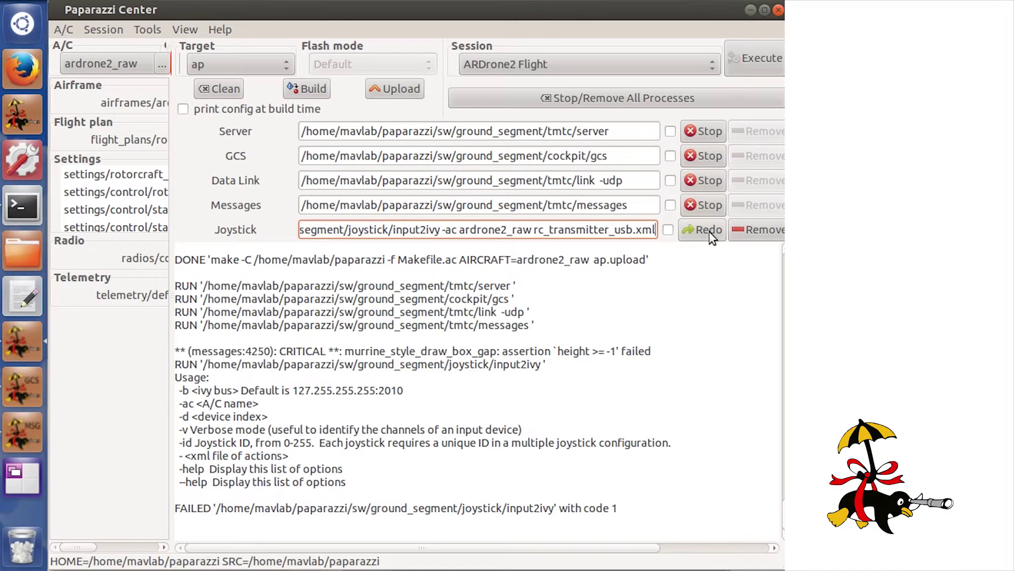
{"action": "left_click", "coordinate": [707, 231]}
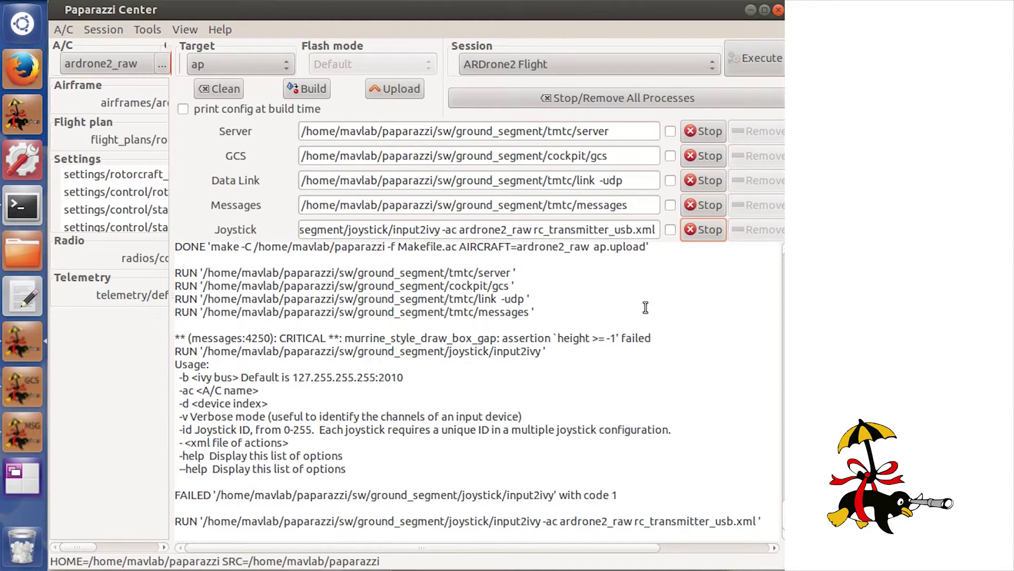
Save the session as "ARDrone2 Flight autonomous" and stop and remove all its processes.
{"action": "left_click", "coordinate": [104, 32]}
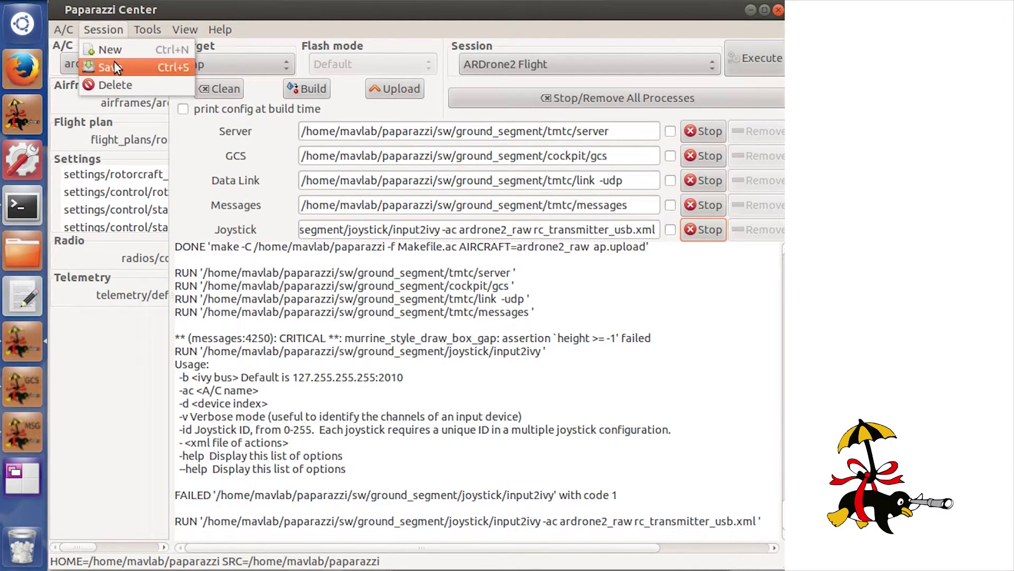
{"action": "left_click", "coordinate": [115, 66]}
{"action": "left_click", "coordinate": [413, 271]}
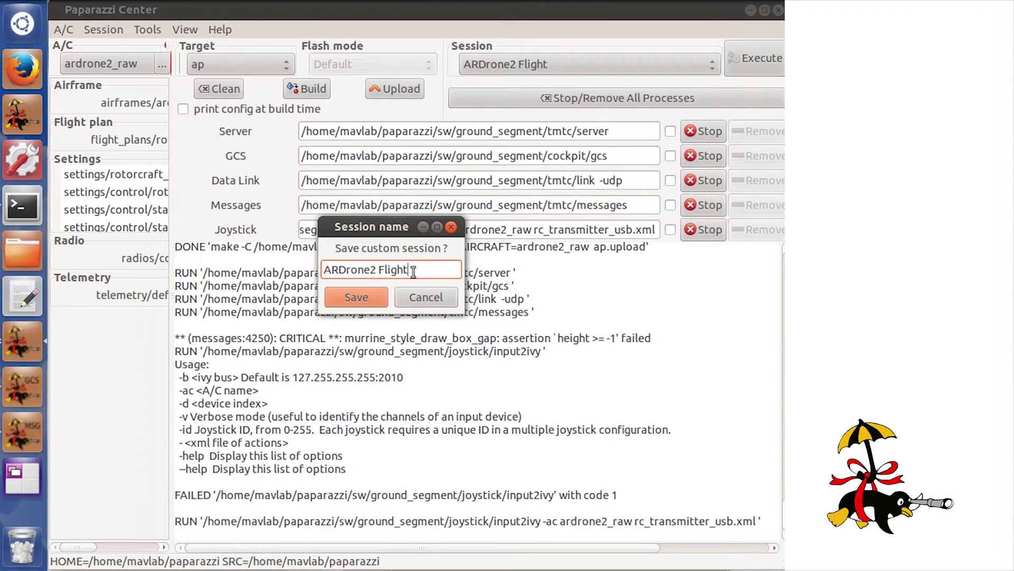
{"action": "type", "text": "autonomous"}
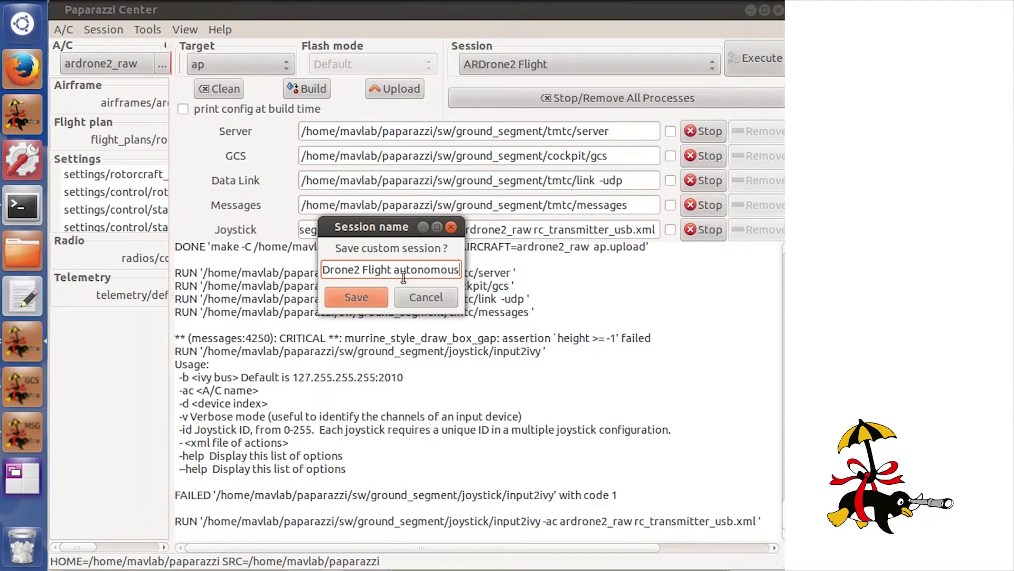
{"action": "left_click", "coordinate": [378, 300]}
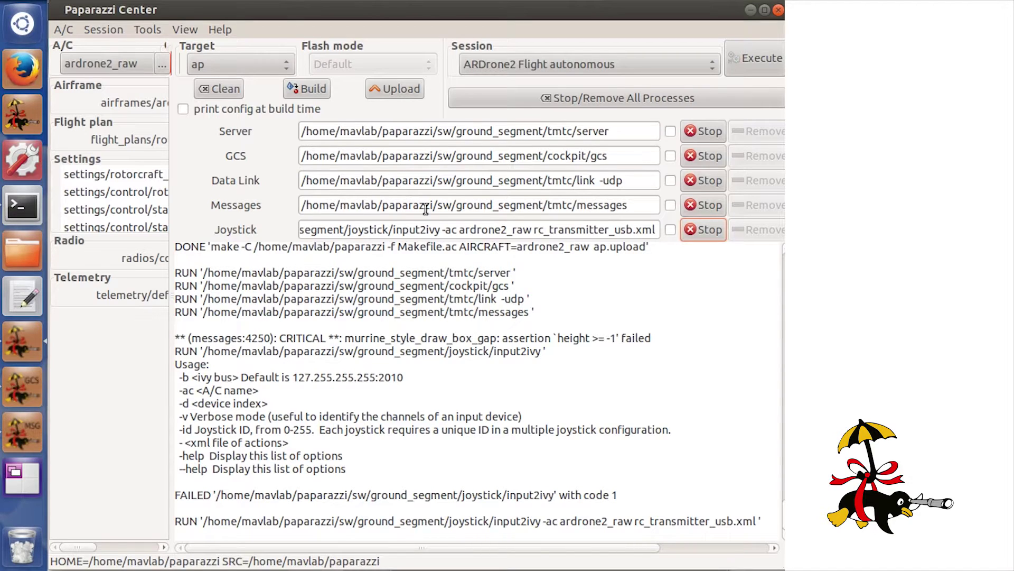
{"action": "left_click", "coordinate": [593, 100]}
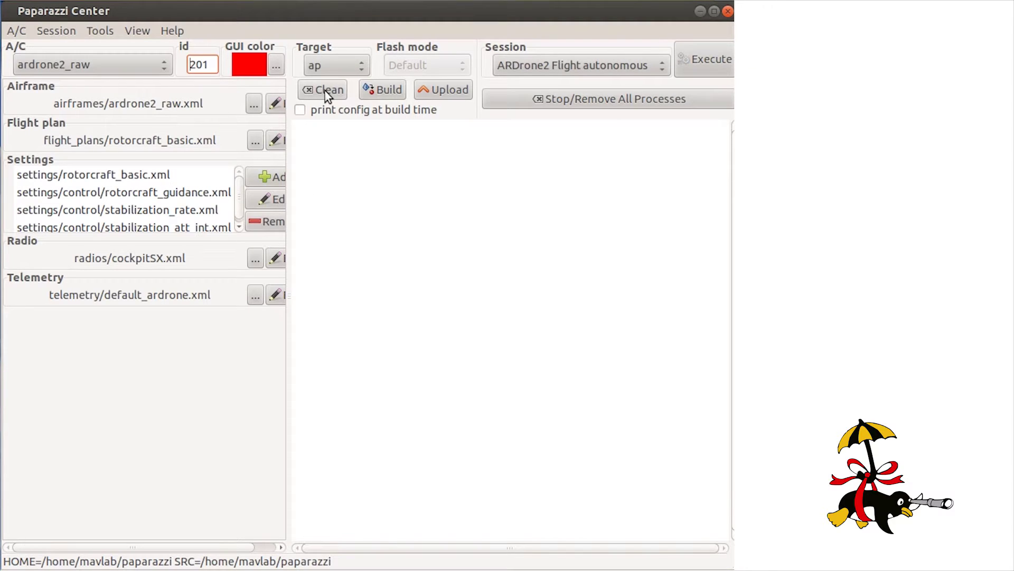
Clean and rebuild the ap target of ardrone2_raw and upload it to the drone.
{"action": "left_click", "coordinate": [327, 96]}
{"action": "left_click", "coordinate": [378, 95]}
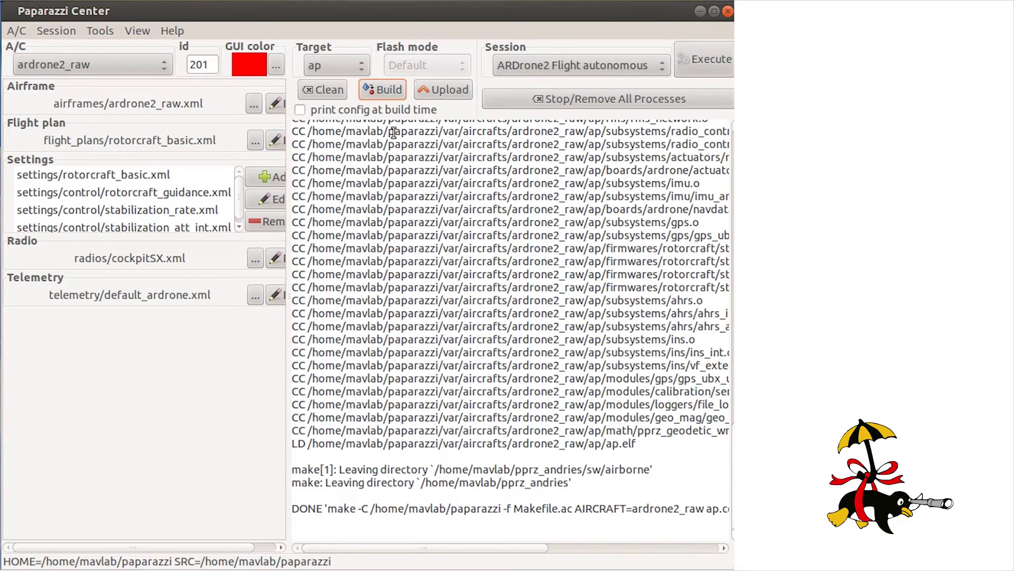
{"action": "left_click", "coordinate": [453, 93]}
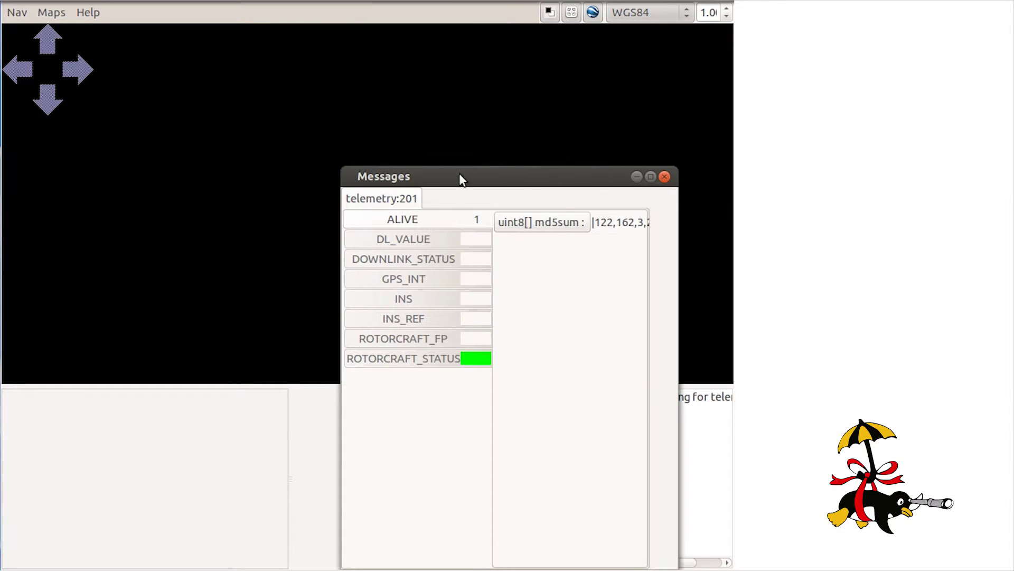
Minimize the Messages window and display ardrone2_raw's flight plan on the GCS map.
{"action": "left_click_drag", "start_coordinate": [462, 183], "coordinate": [374, 136]}
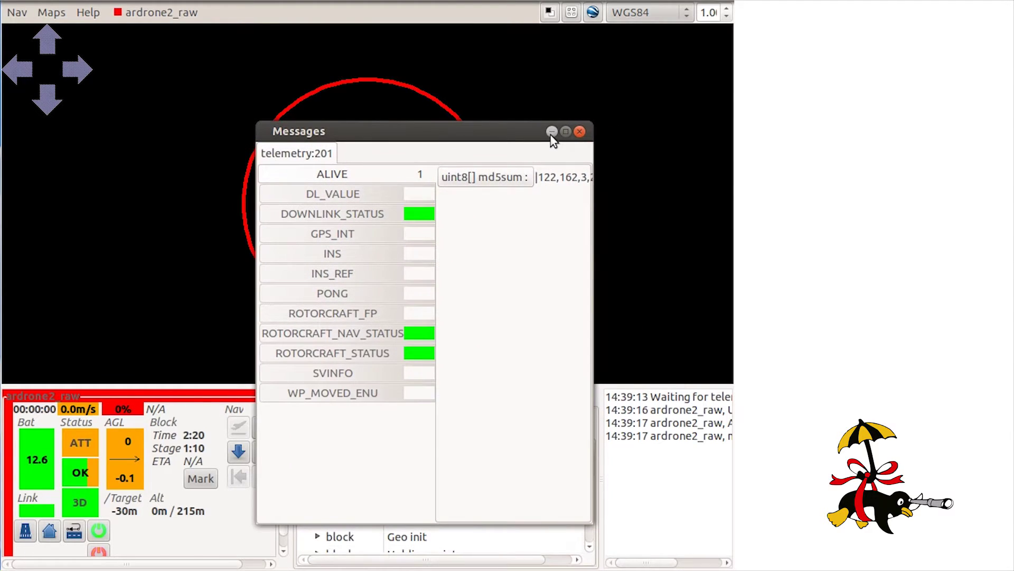
{"action": "left_click", "coordinate": [551, 132]}
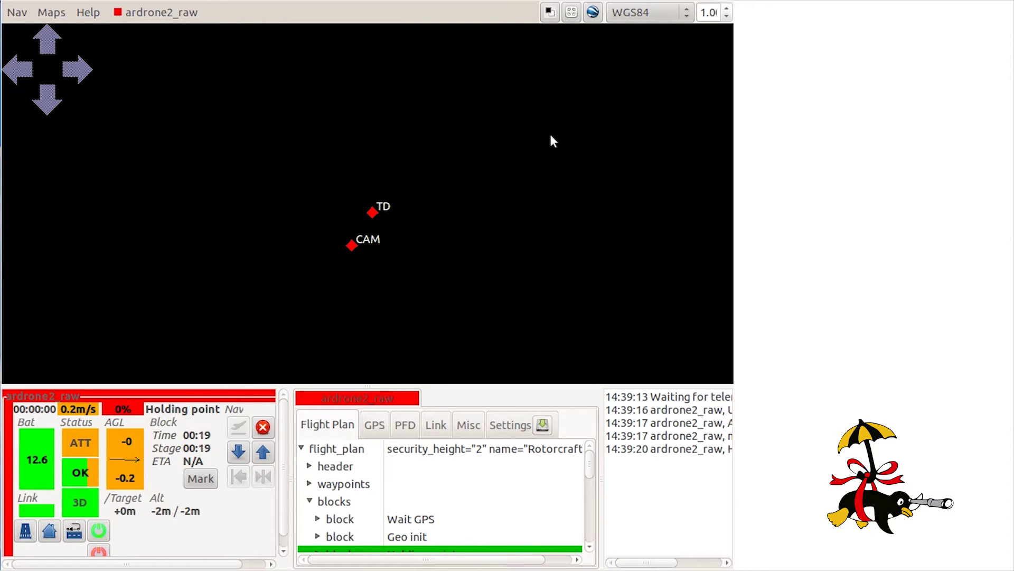
{"action": "left_click", "coordinate": [131, 13]}
{"action": "left_click", "coordinate": [145, 32]}
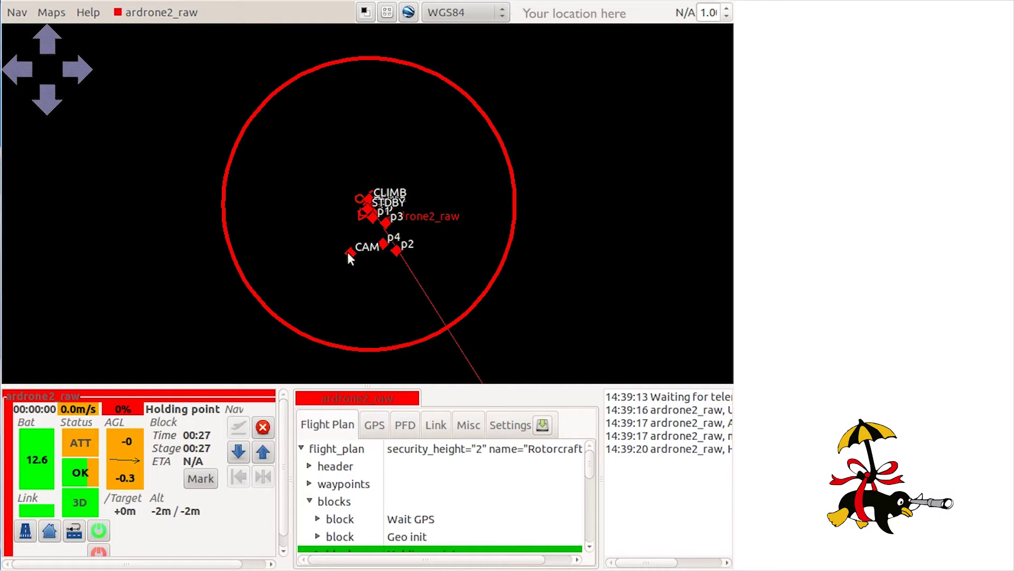
Move the CAM waypoint up close to the HOME and STDBY waypoints and confirm its new position.
{"action": "scroll", "coordinate": [362, 250], "scroll_direction": "up", "scroll_amount": 3}
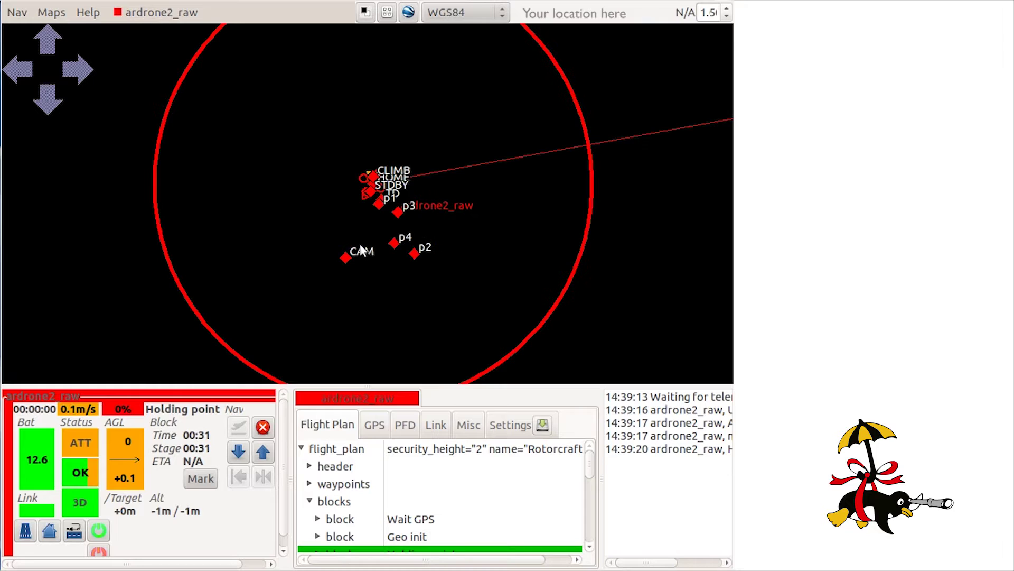
{"action": "left_click_drag", "start_coordinate": [340, 264], "coordinate": [349, 175]}
{"action": "left_click", "coordinate": [341, 185]}
{"action": "left_click", "coordinate": [340, 185]}
{"action": "left_click", "coordinate": [399, 219]}
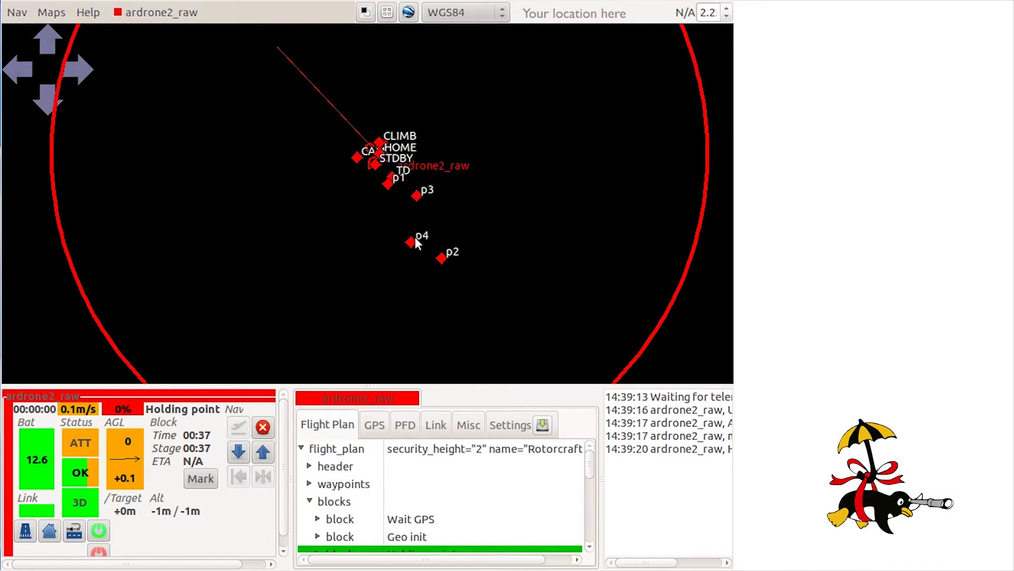
Move waypoints p4 and p2 to the west of STDBY and p1 to the east of TD, confirming each.
{"action": "left_click_drag", "start_coordinate": [411, 241], "coordinate": [345, 164]}
{"action": "left_click", "coordinate": [332, 205]}
{"action": "left_click", "coordinate": [422, 217]}
{"action": "left_click_drag", "start_coordinate": [441, 255], "coordinate": [415, 174]}
{"action": "left_click", "coordinate": [346, 207]}
{"action": "left_click", "coordinate": [444, 226]}
{"action": "left_click", "coordinate": [395, 213]}
{"action": "left_click", "coordinate": [444, 228]}
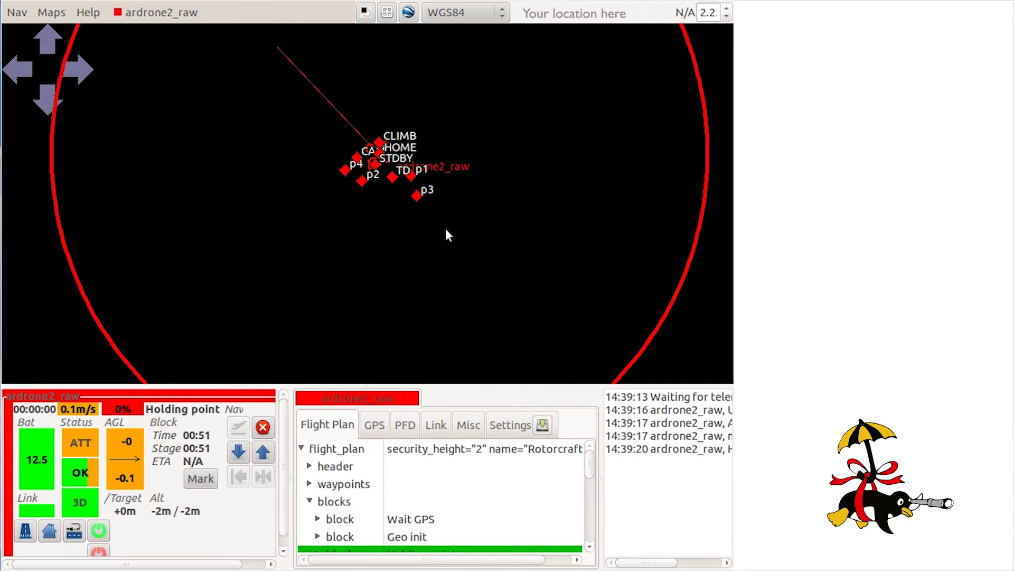
Load satellite imagery as the map background for the close-up area around the waypoints.
{"action": "left_click_drag", "start_coordinate": [379, 207], "coordinate": [376, 281]}
{"action": "scroll", "coordinate": [378, 243], "scroll_direction": "up", "scroll_amount": 5}
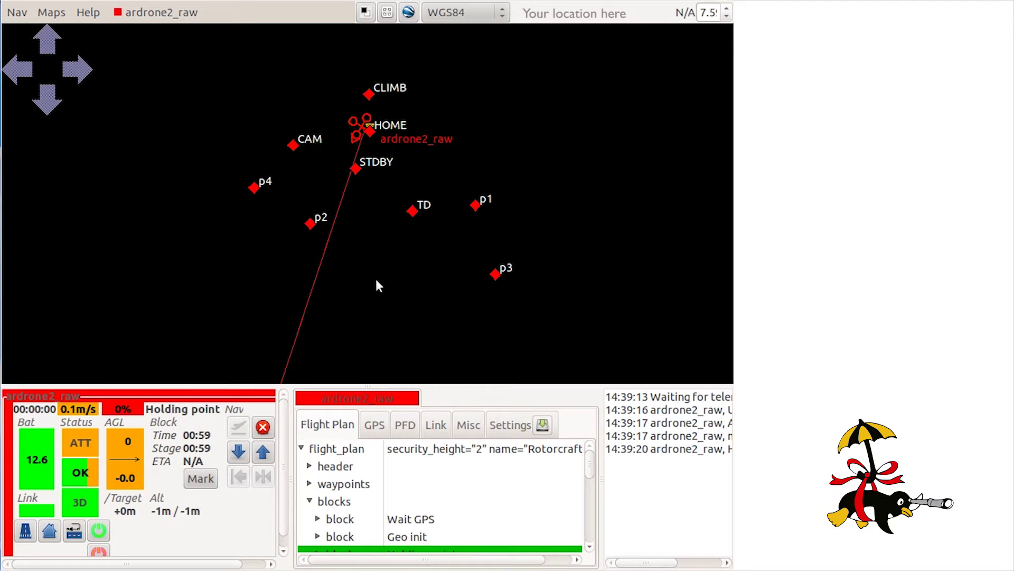
{"action": "scroll", "coordinate": [375, 278], "scroll_direction": "up", "scroll_amount": 2}
{"action": "left_click", "coordinate": [411, 12]}
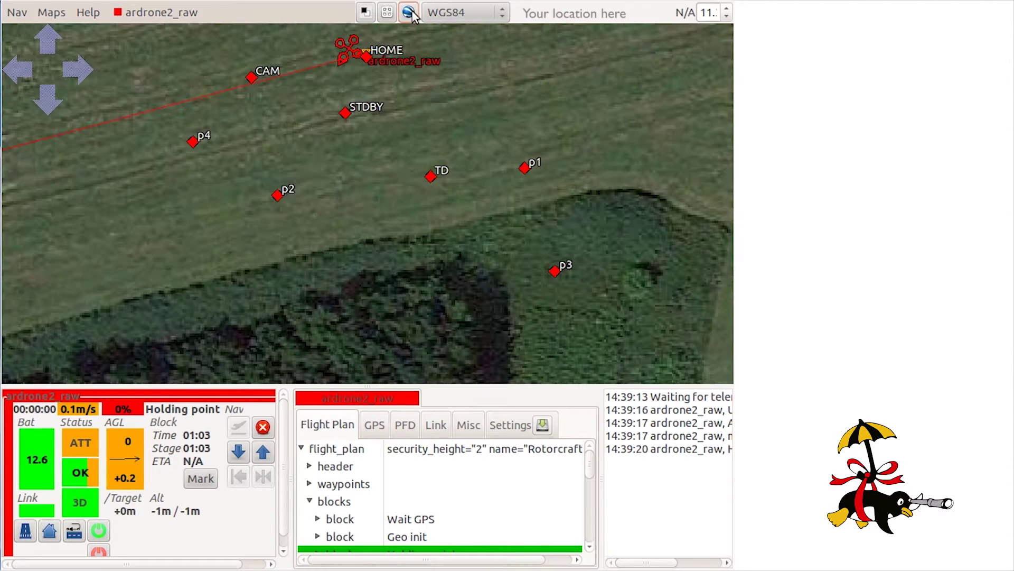
Reposition p1 just east of STDBY, p2 southwest of p4, and p3 between p4 and STDBY, confirming each move.
{"action": "left_click_drag", "start_coordinate": [414, 135], "coordinate": [516, 210]}
{"action": "left_click_drag", "start_coordinate": [580, 241], "coordinate": [455, 181]}
{"action": "left_click", "coordinate": [514, 235]}
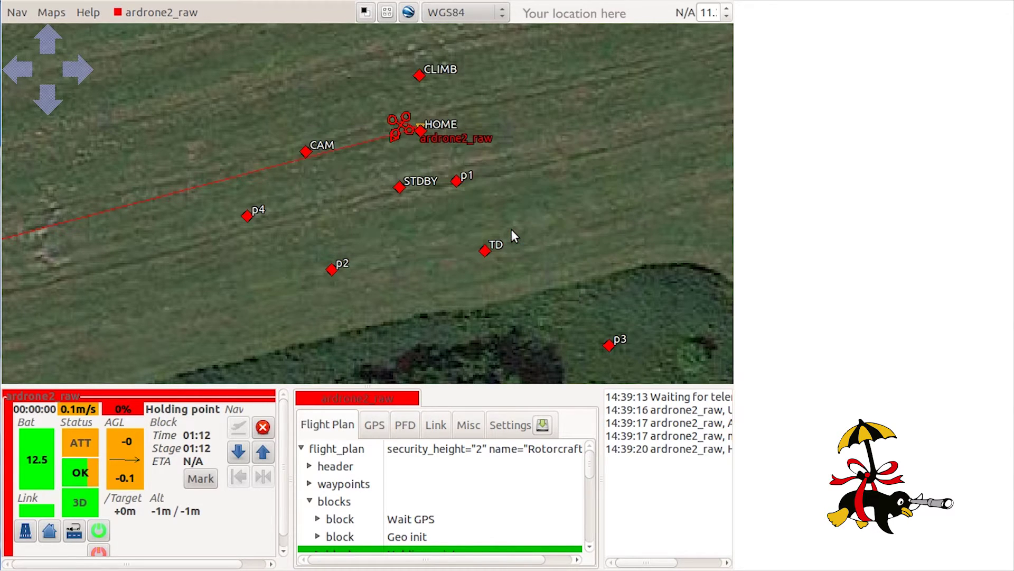
{"action": "left_click_drag", "start_coordinate": [331, 270], "coordinate": [216, 276]}
{"action": "left_click", "coordinate": [297, 323]}
{"action": "left_click_drag", "start_coordinate": [609, 349], "coordinate": [332, 201]}
{"action": "left_click", "coordinate": [382, 255]}
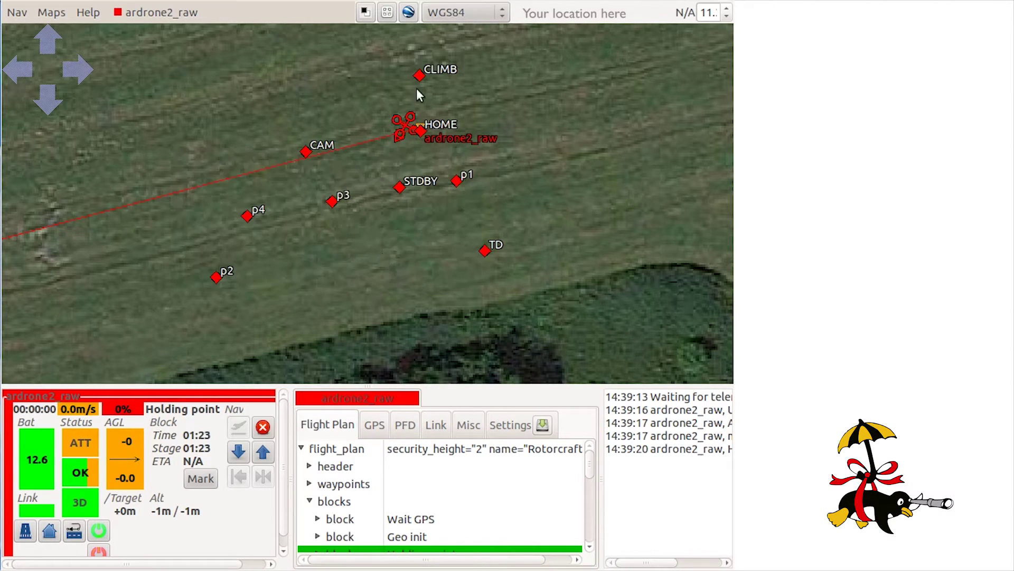
Move the CLIMB and TD waypoints close to STDBY, each with an altitude of 2.53.
{"action": "left_click_drag", "start_coordinate": [419, 75], "coordinate": [368, 248]}
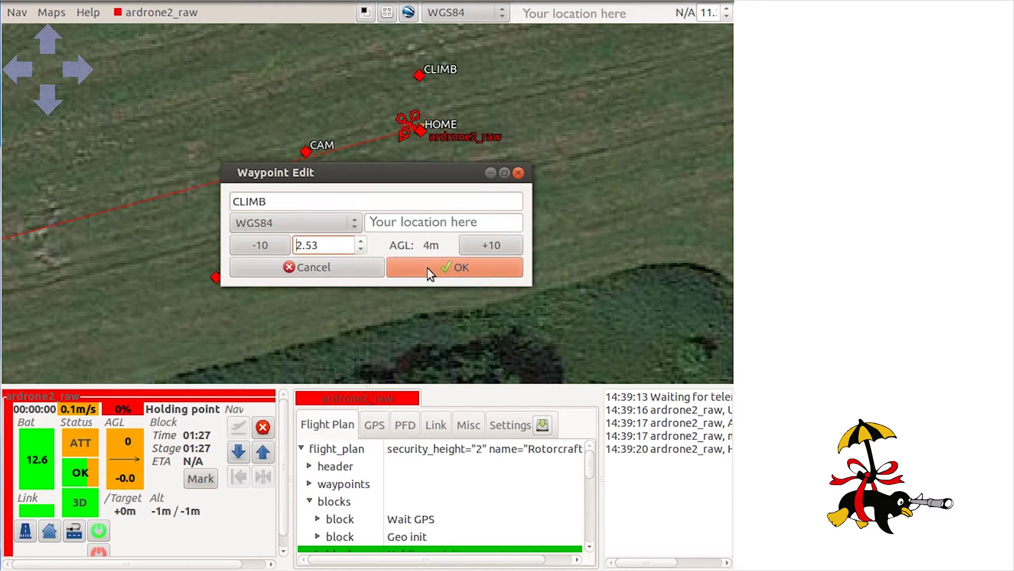
{"action": "left_click", "coordinate": [412, 267]}
{"action": "left_click_drag", "start_coordinate": [484, 246], "coordinate": [377, 210]}
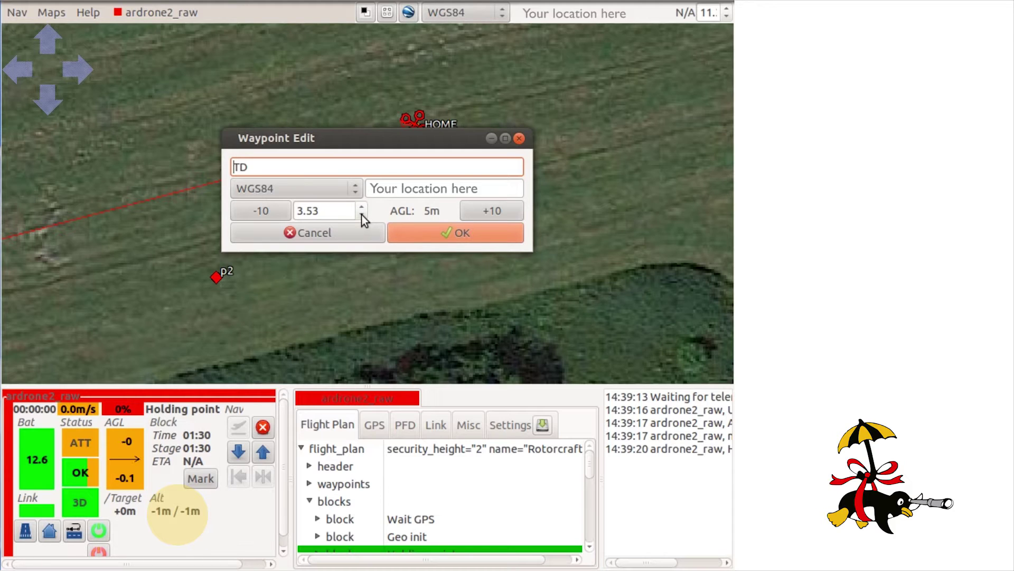
{"action": "left_click", "coordinate": [362, 215]}
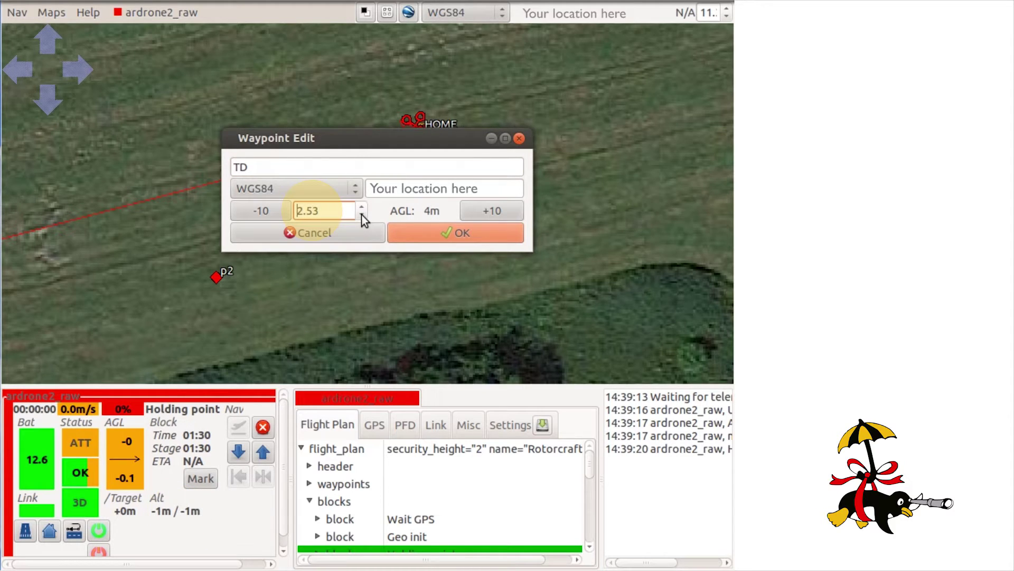
{"action": "left_click", "coordinate": [418, 235]}
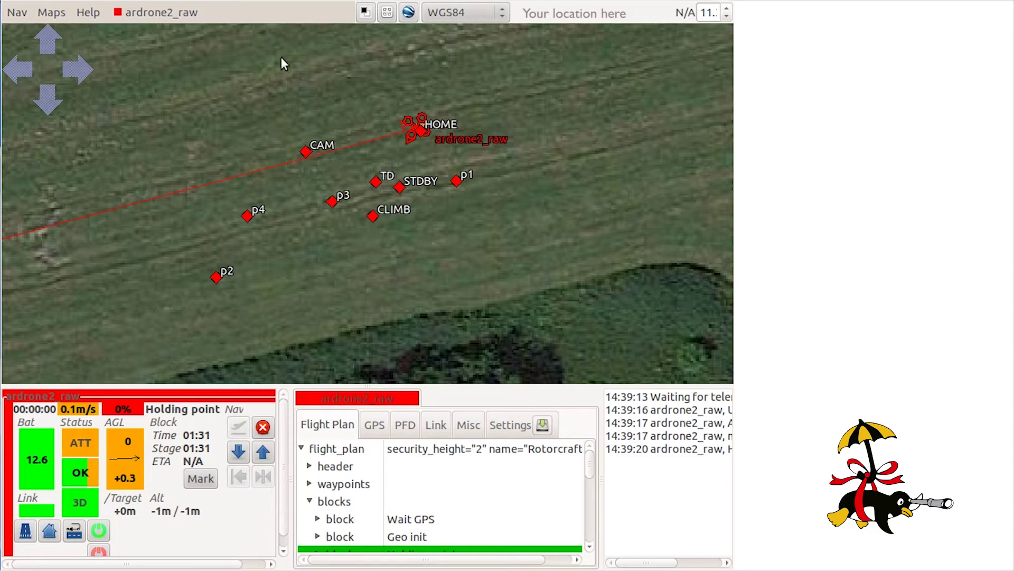
Clear the flown track of ardrone2_raw from the map.
{"action": "left_click", "coordinate": [197, 15]}
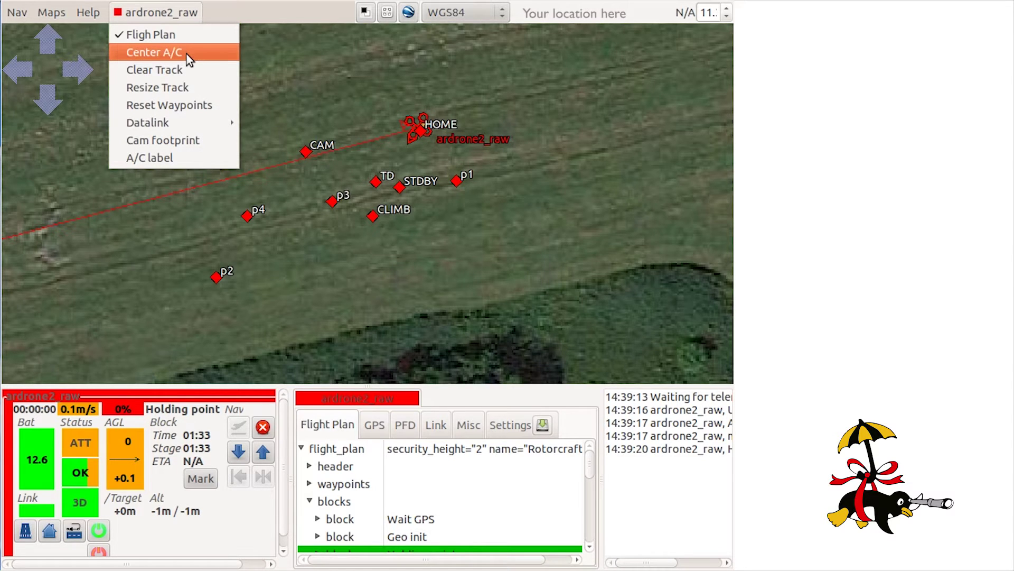
{"action": "left_click", "coordinate": [182, 68]}
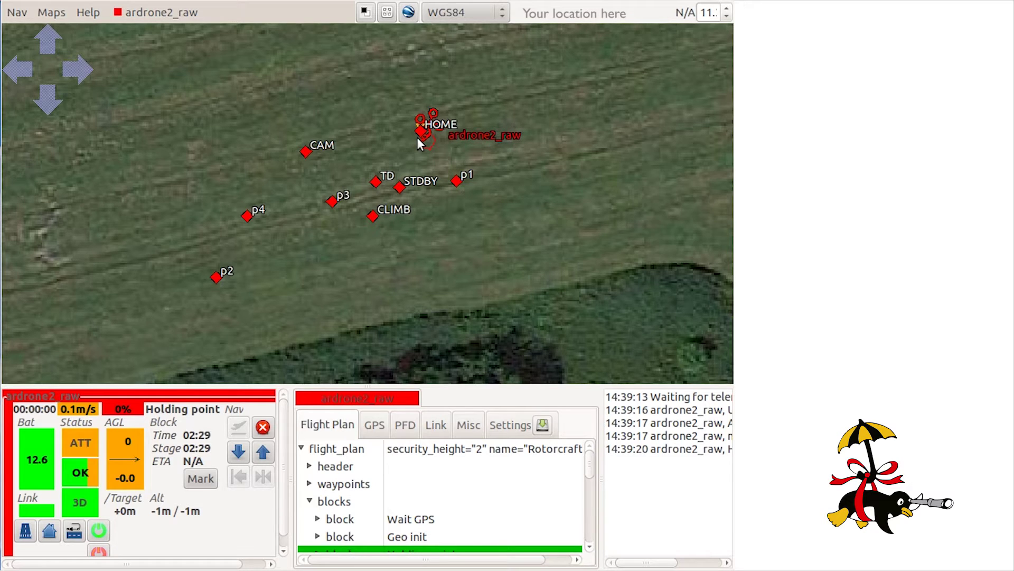
Check the drone's attitude on the PFD page and its GPS satellite reception, ending on the Flight Plan page.
{"action": "left_click", "coordinate": [406, 428]}
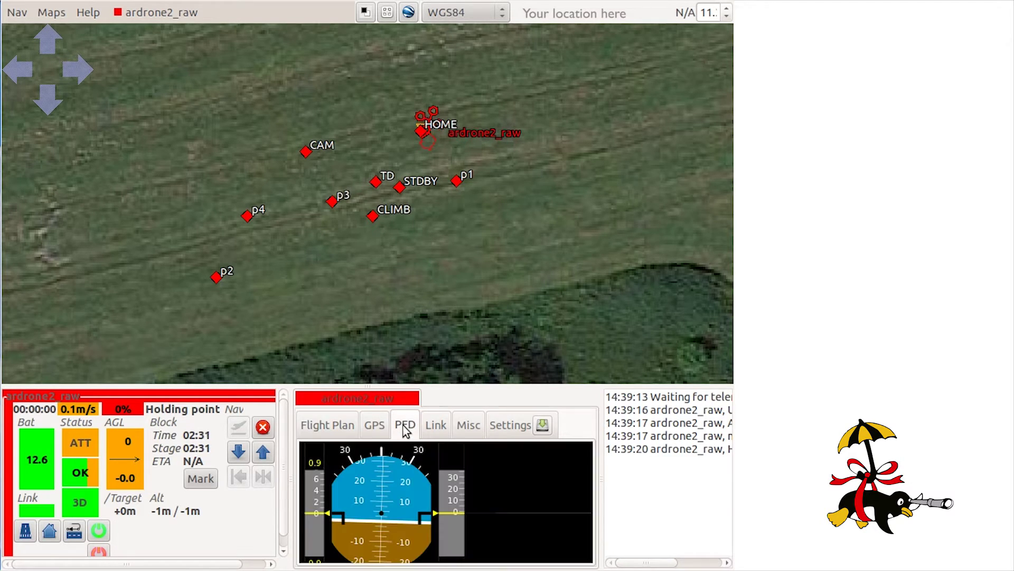
{"action": "left_click", "coordinate": [377, 428]}
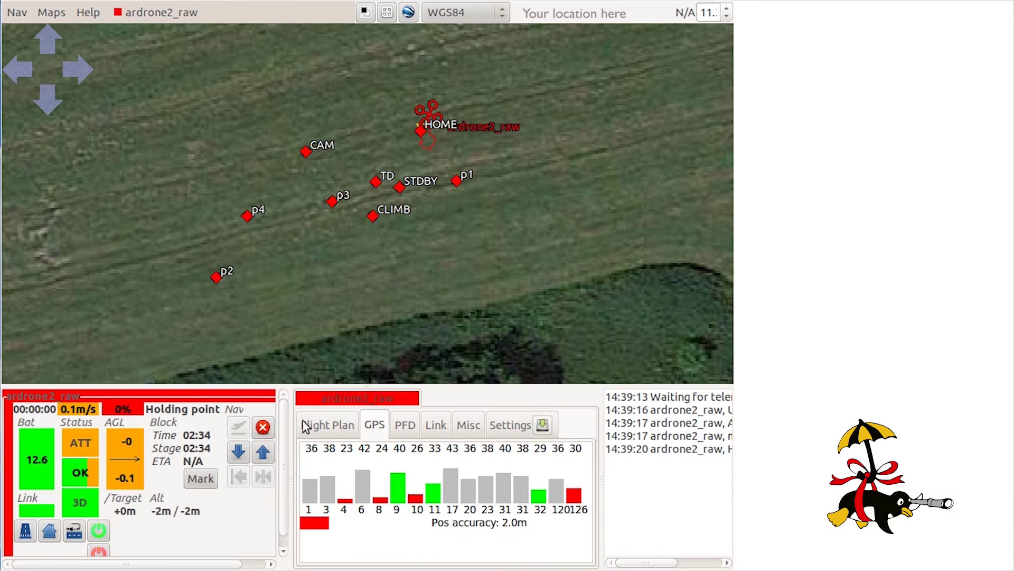
{"action": "left_click", "coordinate": [320, 427]}
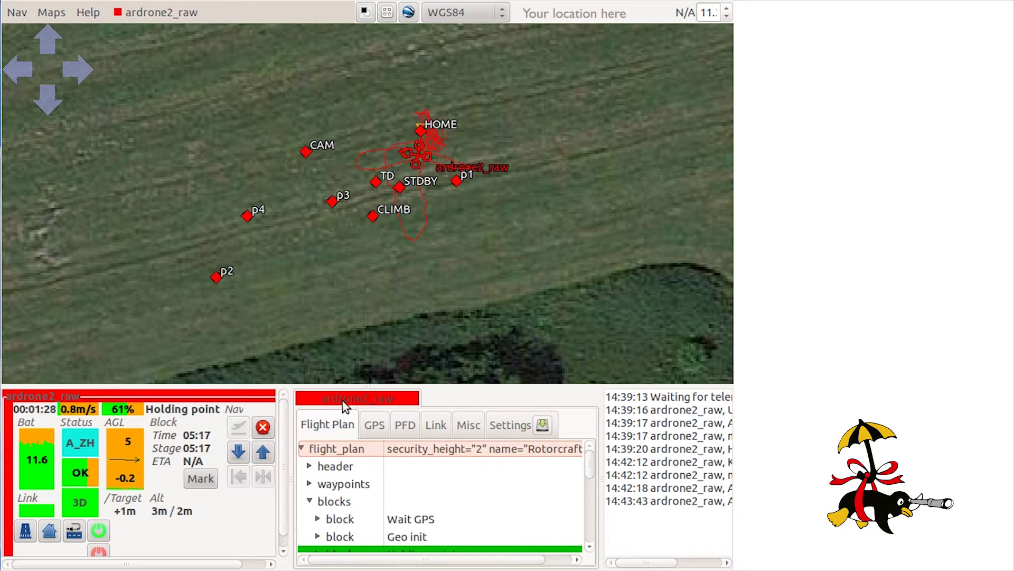
Display the System settings of ardrone2_raw and widen the settings area enough to reach the commit controls.
{"action": "left_click", "coordinate": [503, 426]}
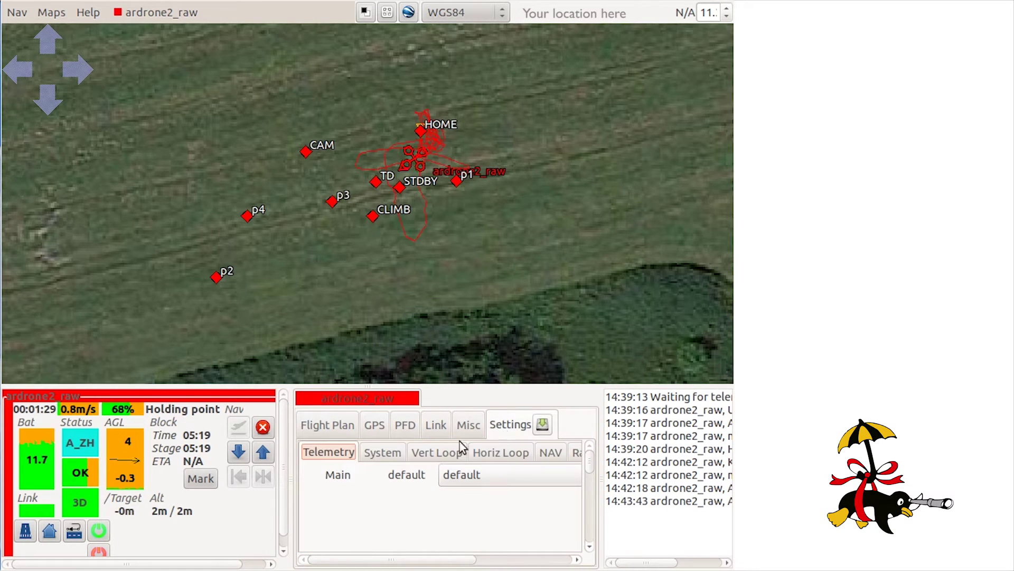
{"action": "left_click", "coordinate": [382, 453]}
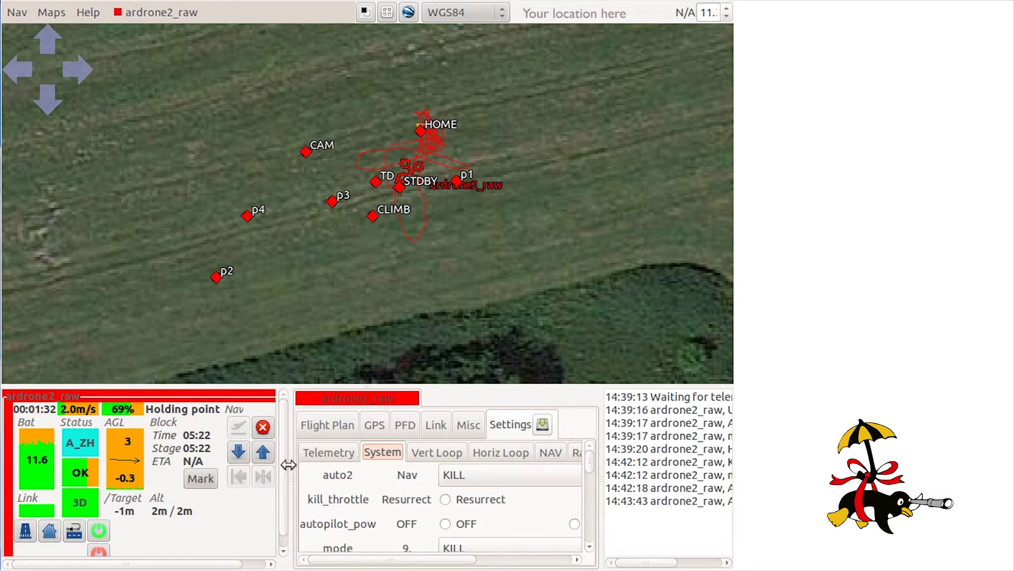
{"action": "left_click_drag", "start_coordinate": [281, 465], "coordinate": [217, 462]}
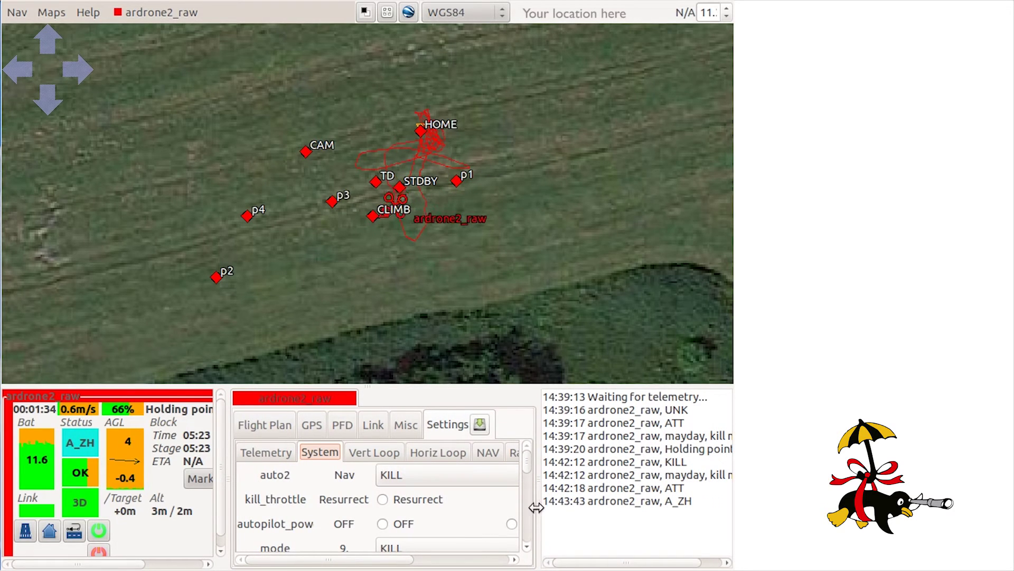
{"action": "left_click_drag", "start_coordinate": [538, 508], "coordinate": [683, 508]}
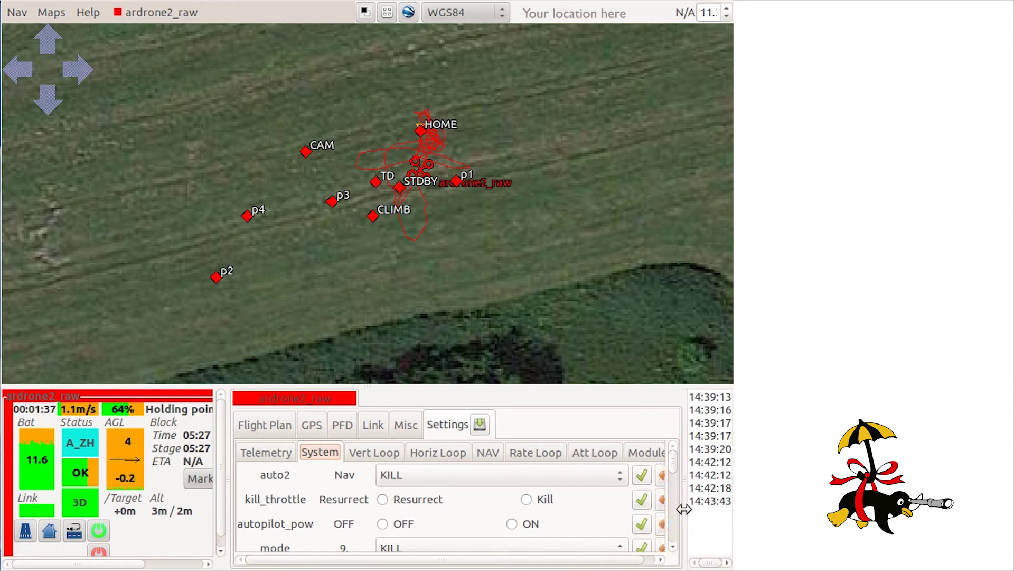
Set the auto2 mode to Hover_C and commit it to the drone.
{"action": "left_click", "coordinate": [610, 475]}
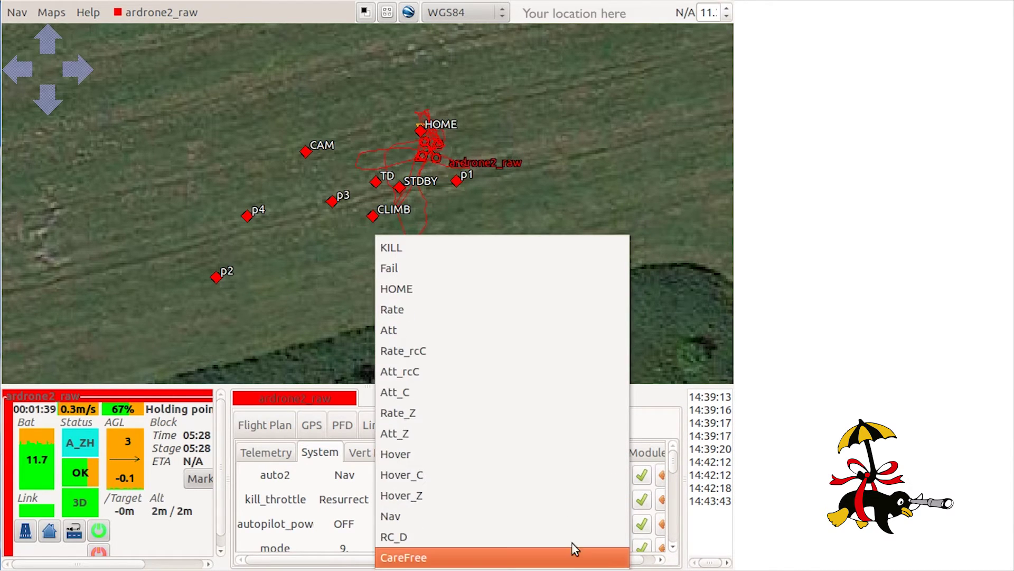
{"action": "left_click", "coordinate": [568, 474]}
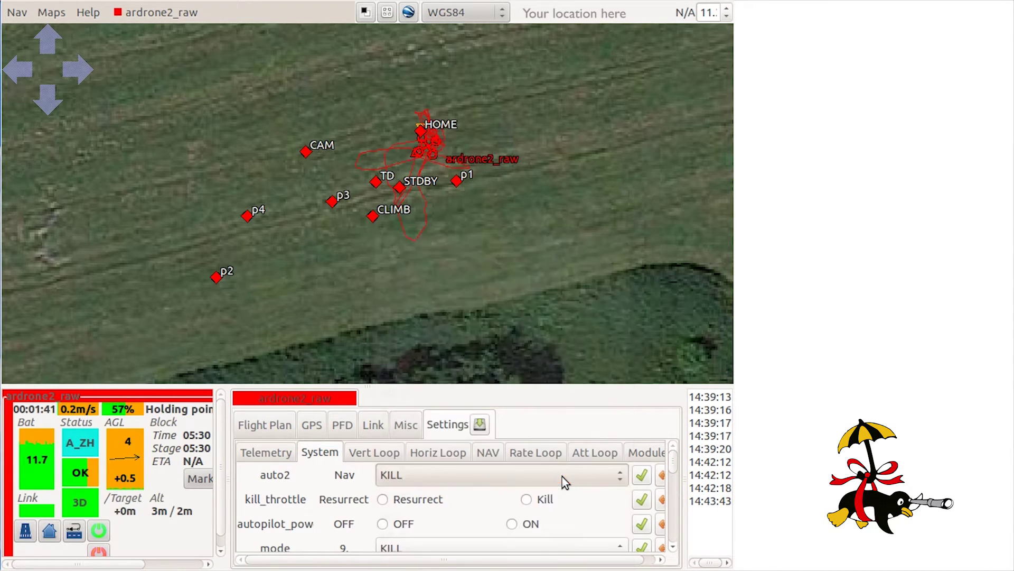
{"action": "left_click", "coordinate": [644, 476]}
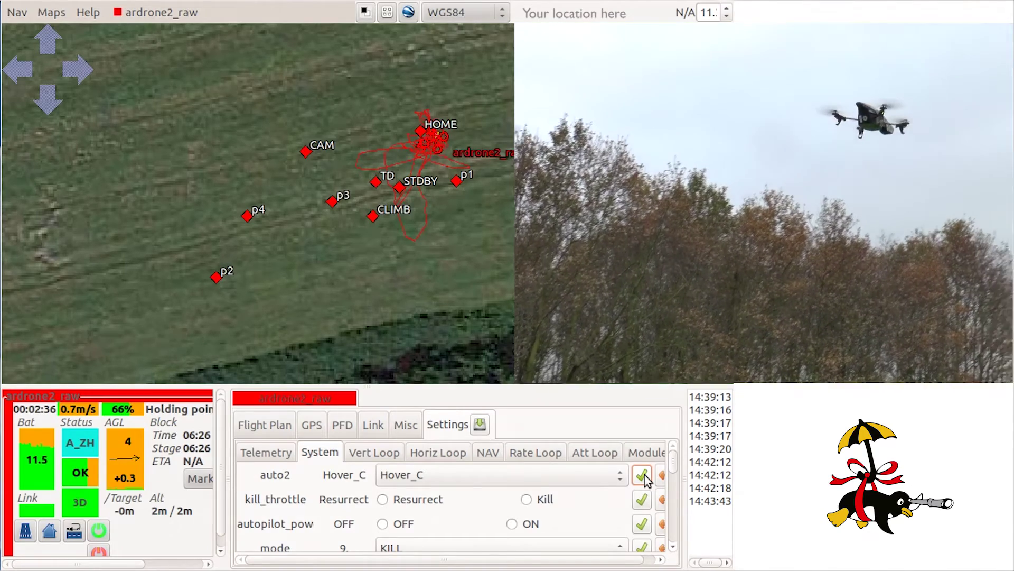
{"action": "left_click", "coordinate": [645, 474]}
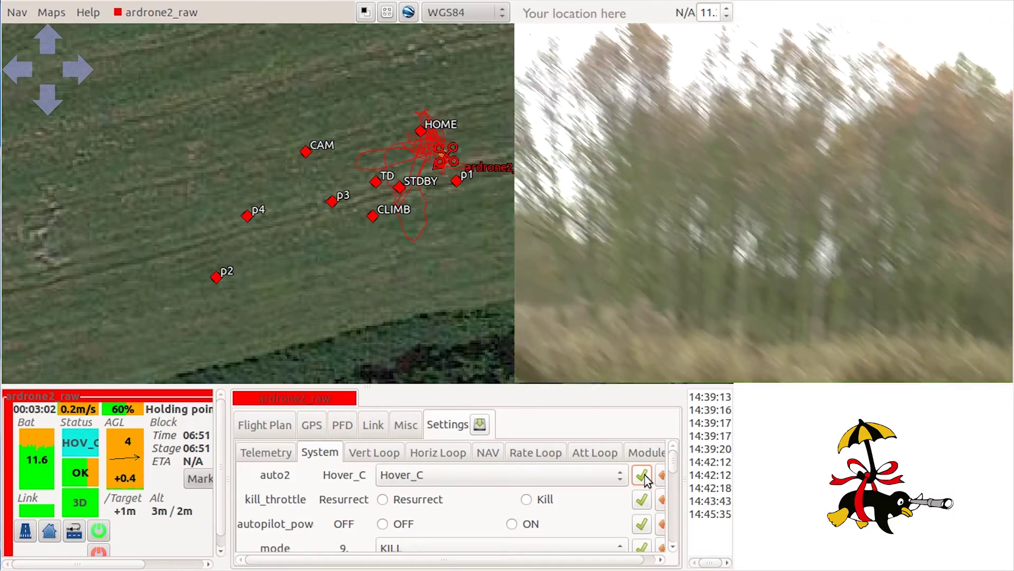
{"action": "left_click", "coordinate": [643, 475]}
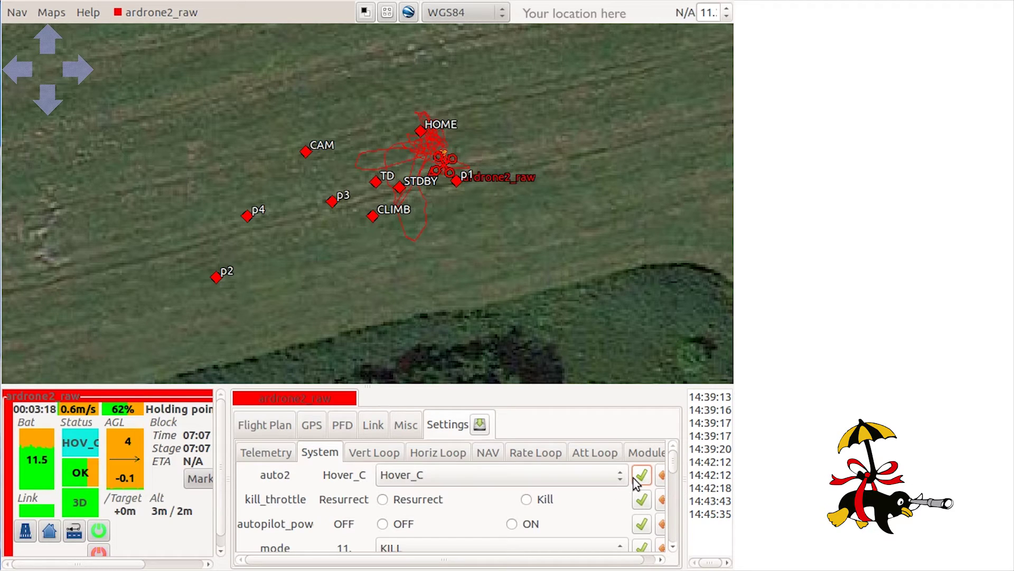
Set the auto2 mode to Hover_Z and commit it to the drone.
{"action": "left_click", "coordinate": [619, 477]}
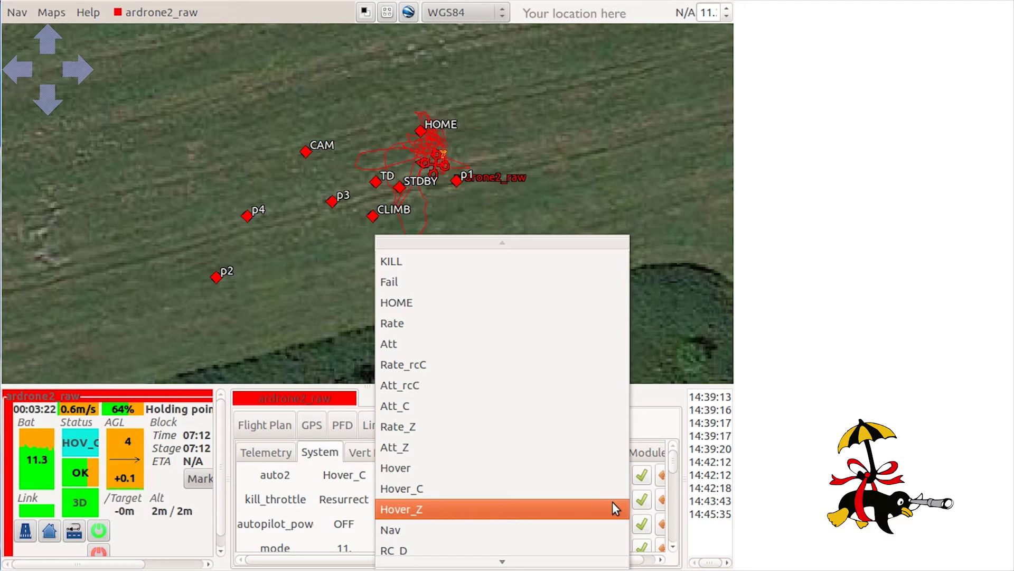
{"action": "left_click", "coordinate": [598, 508]}
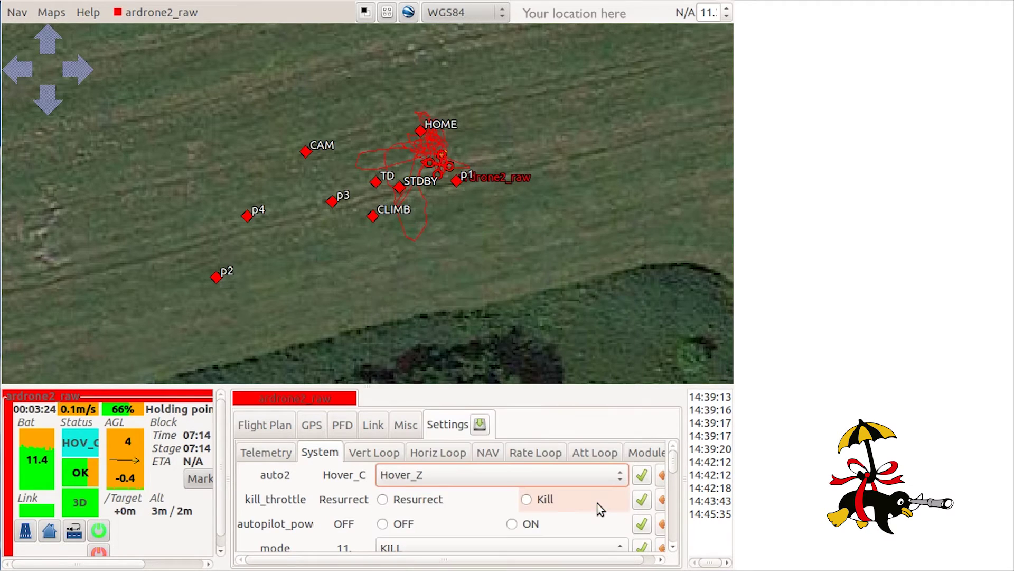
{"action": "left_click", "coordinate": [642, 476]}
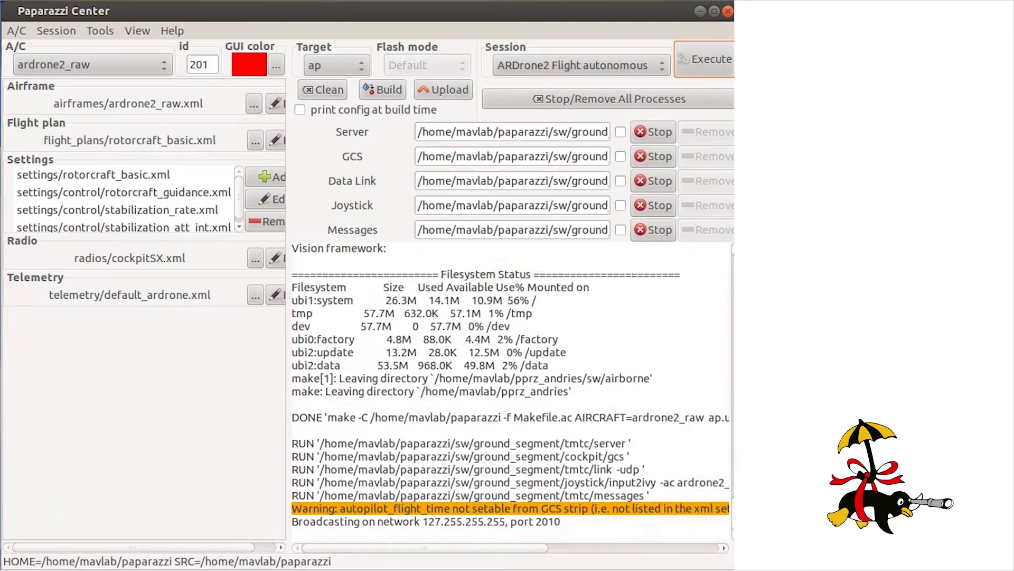
Close the ground control station and stop all remaining session processes in Paparazzi Center.
{"action": "key", "text": "ctrl+q"}
{"action": "left_click", "coordinate": [571, 101]}
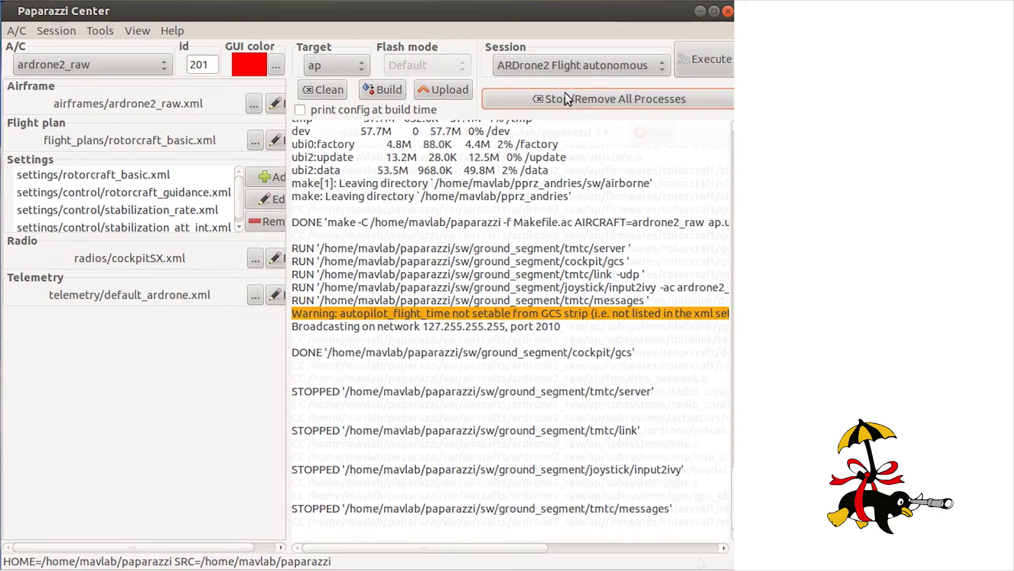
Build the ap target for ardrone2_raw and upload it to the drone.
{"action": "left_click", "coordinate": [382, 90]}
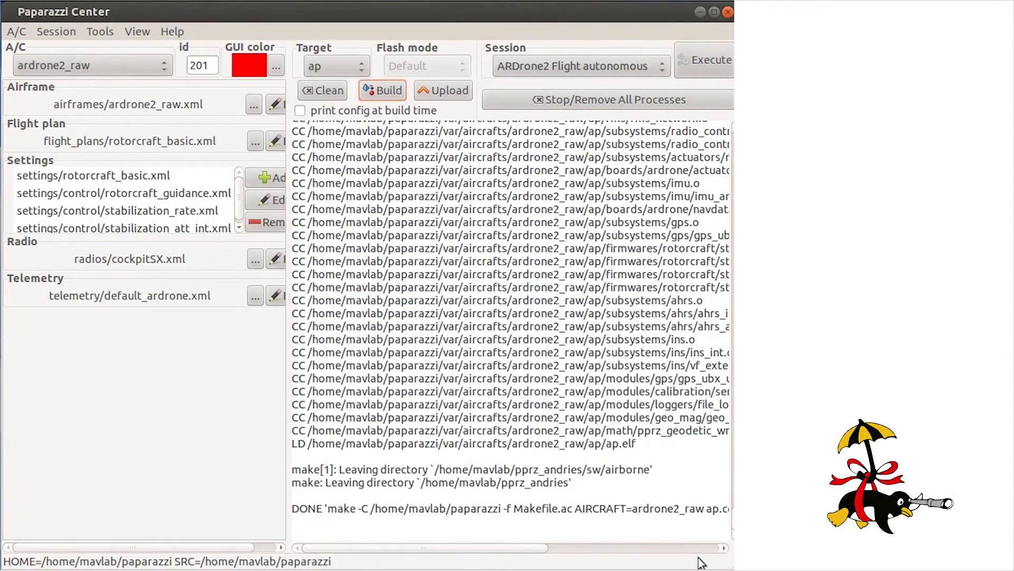
{"action": "left_click", "coordinate": [449, 91]}
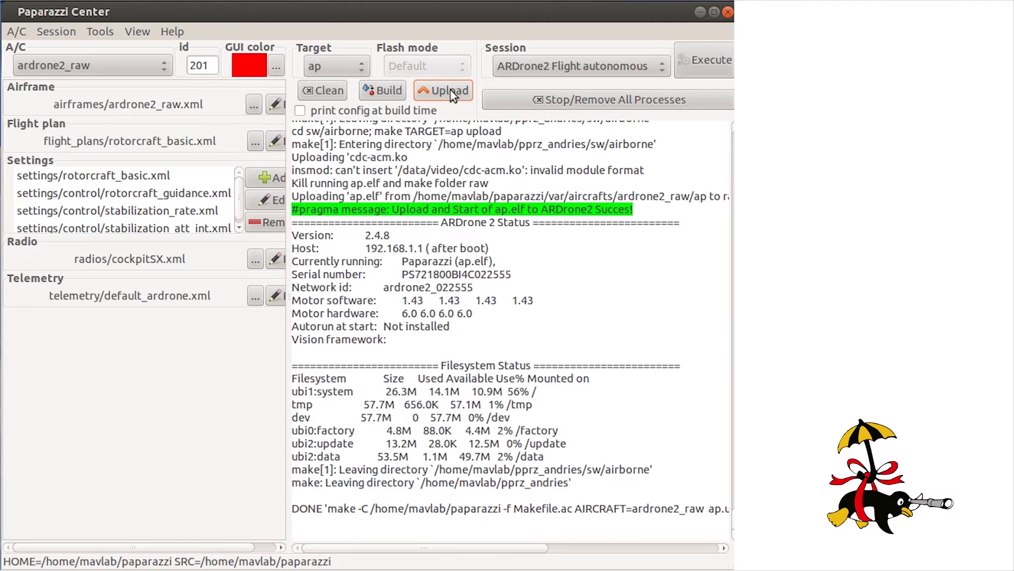
Execute the ARDrone2 Flight autonomous session and centre the ground station map on ardrone2_raw.
{"action": "left_click", "coordinate": [700, 58]}
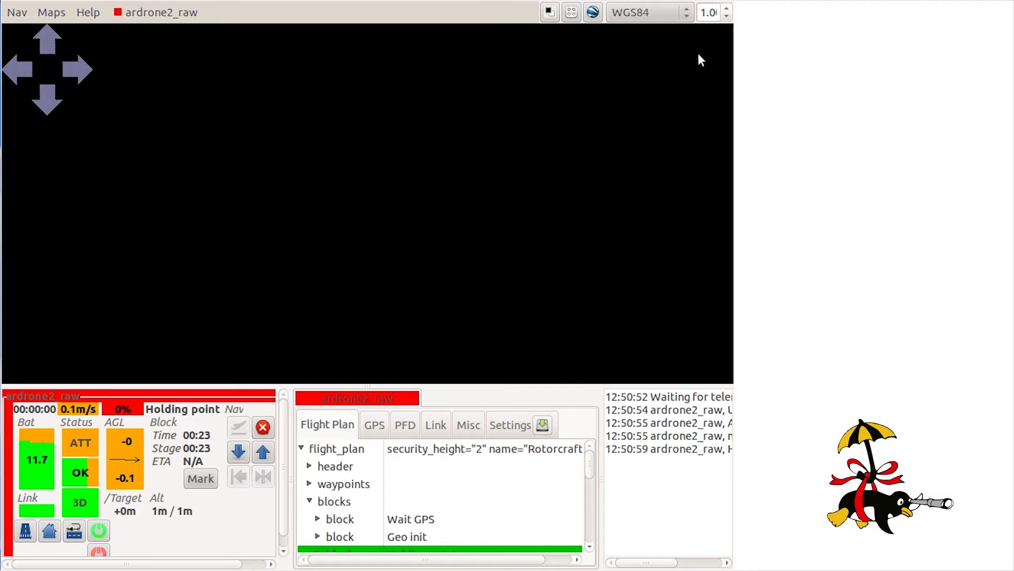
{"action": "left_click", "coordinate": [159, 11]}
{"action": "left_click", "coordinate": [152, 55]}
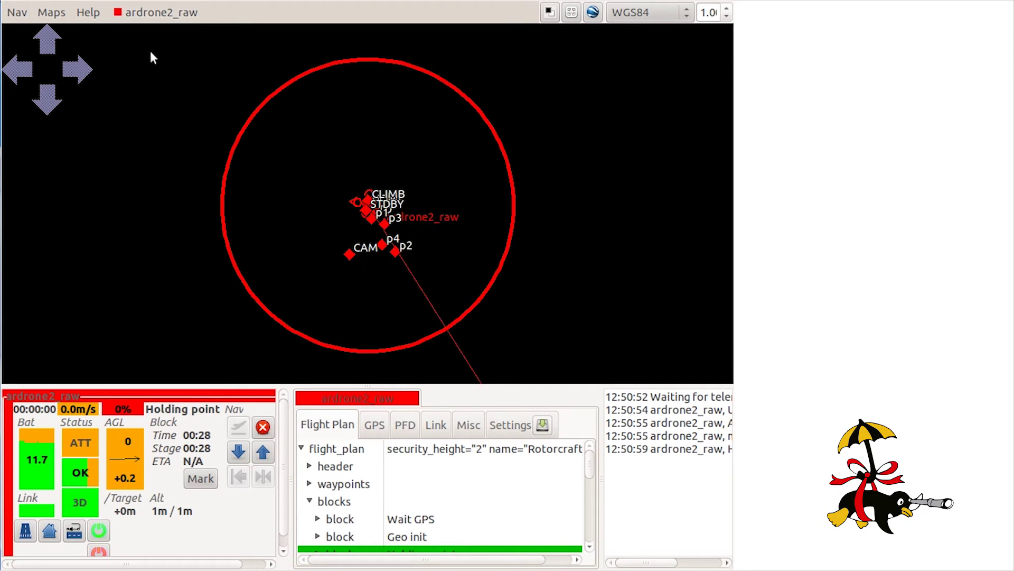
{"action": "scroll", "coordinate": [151, 53], "scroll_direction": "up", "scroll_amount": 3}
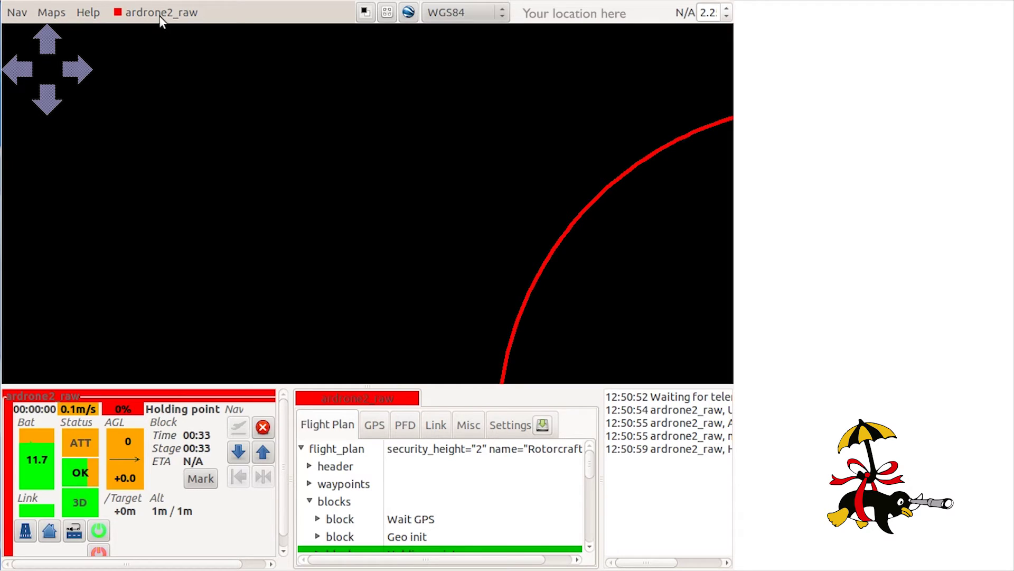
{"action": "left_click", "coordinate": [160, 15]}
{"action": "left_click", "coordinate": [169, 53]}
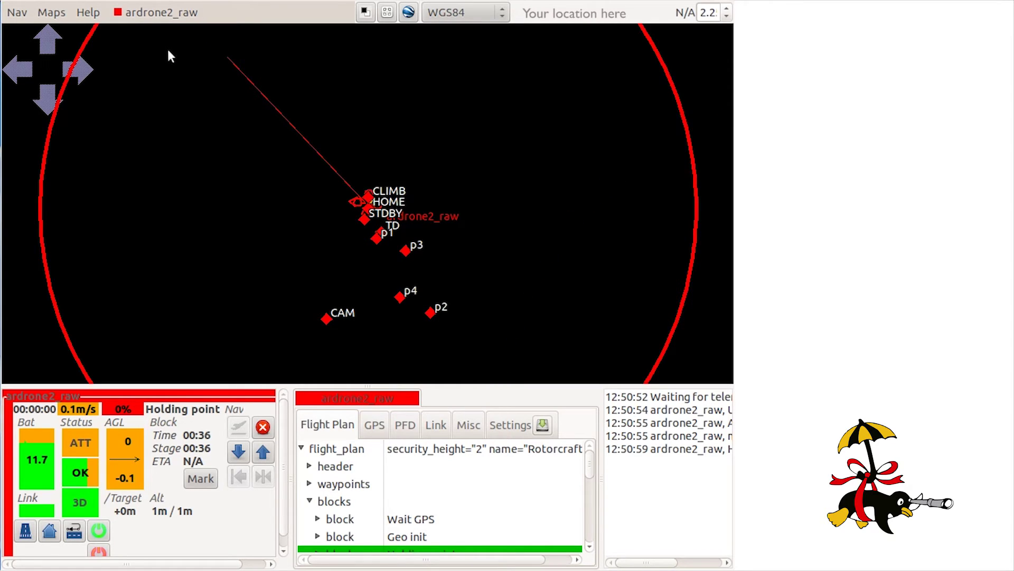
Move p4 just west of STDBY, and place p3 and p2 further west in the same row, both at altitude 5.07.
{"action": "left_click_drag", "start_coordinate": [403, 298], "coordinate": [346, 222]}
{"action": "left_click", "coordinate": [378, 274]}
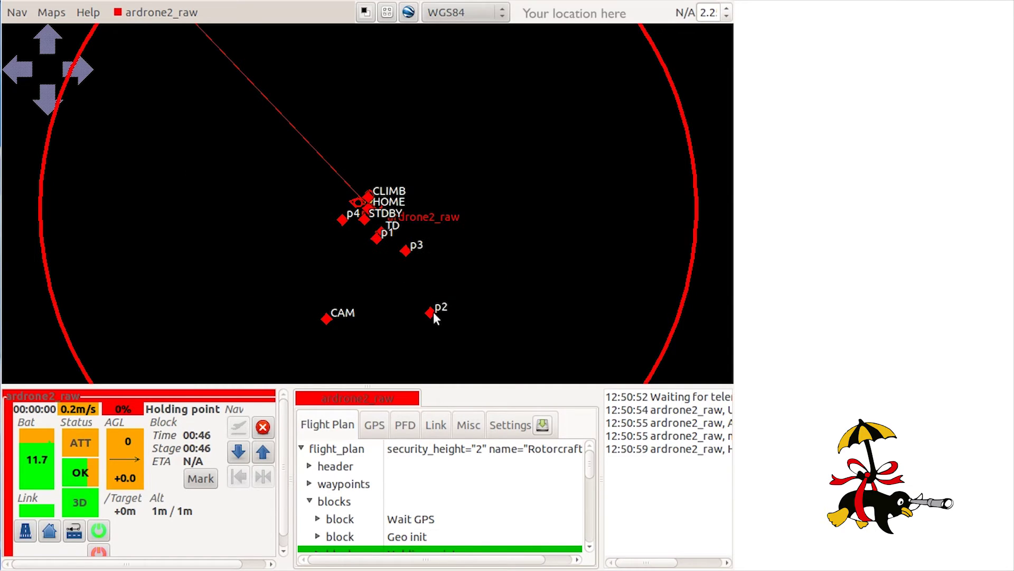
{"action": "left_click_drag", "start_coordinate": [433, 314], "coordinate": [296, 217]}
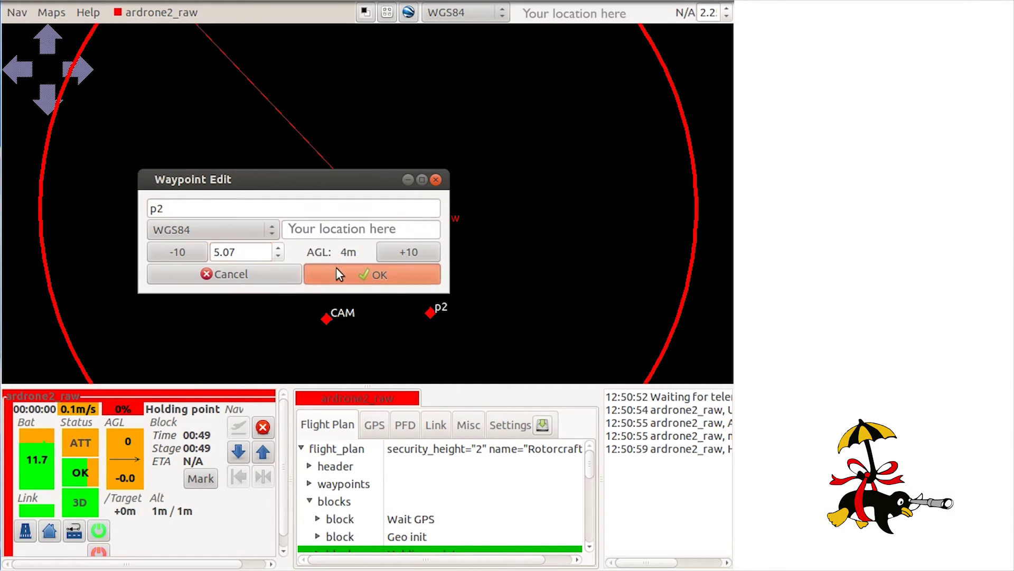
{"action": "left_click", "coordinate": [338, 274]}
{"action": "left_click", "coordinate": [326, 315]}
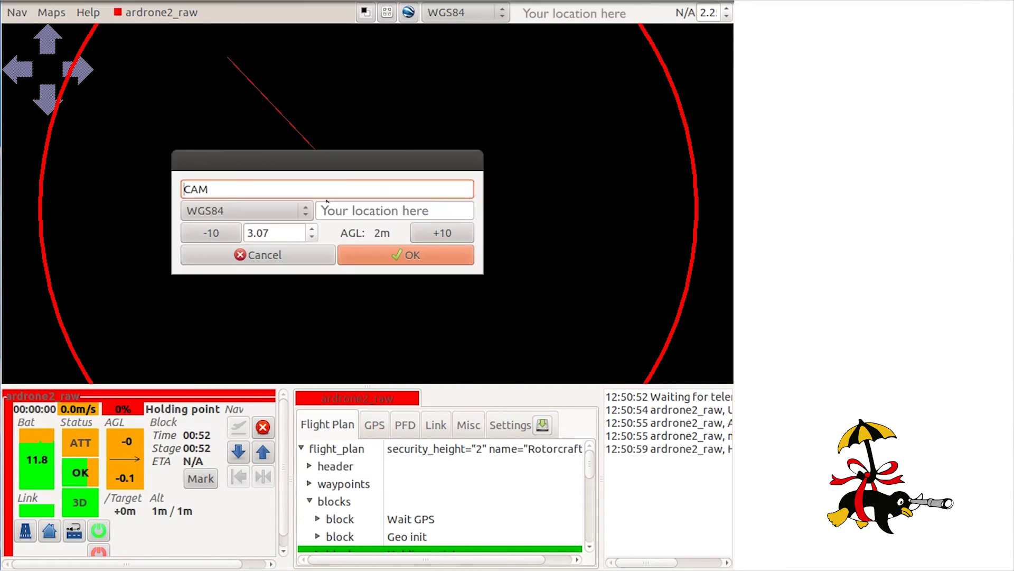
{"action": "left_click", "coordinate": [378, 255]}
{"action": "left_click_drag", "start_coordinate": [409, 247], "coordinate": [324, 215]}
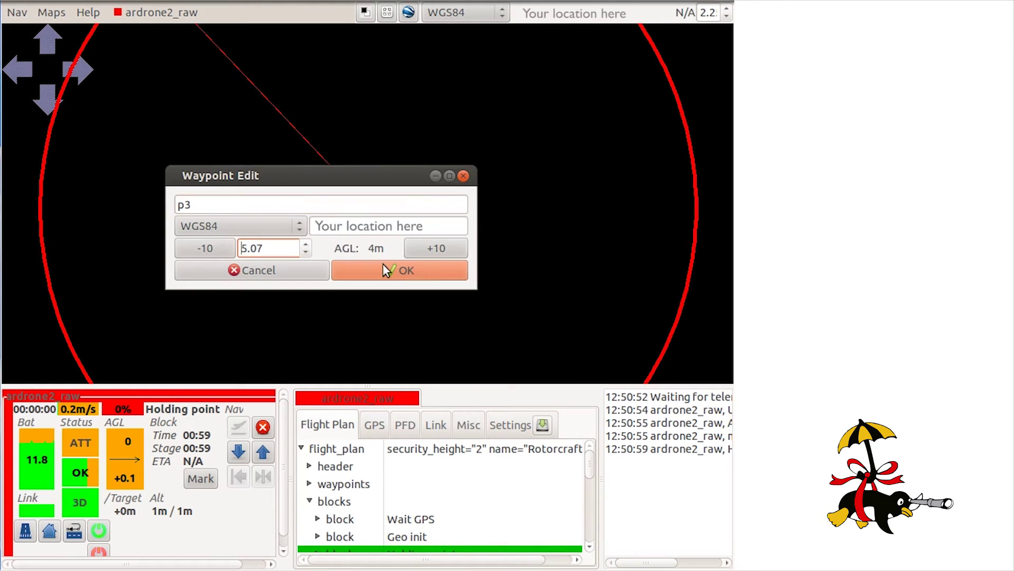
{"action": "left_click", "coordinate": [384, 264]}
Move waypoint p1 north to just northeast of STDBY and confirm the new position.
{"action": "scroll", "coordinate": [367, 234], "scroll_direction": "up", "scroll_amount": 5}
{"action": "left_click_drag", "start_coordinate": [337, 215], "coordinate": [406, 239]}
{"action": "scroll", "coordinate": [402, 182], "scroll_direction": "up", "scroll_amount": 2}
{"action": "scroll", "coordinate": [398, 111], "scroll_direction": "down", "scroll_amount": 2}
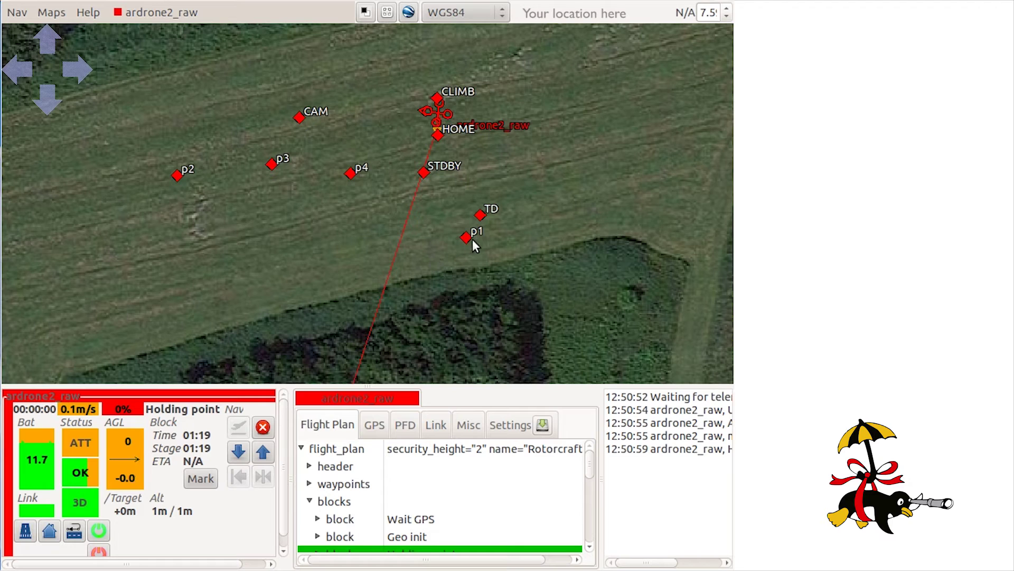
{"action": "left_click_drag", "start_coordinate": [467, 239], "coordinate": [460, 154]}
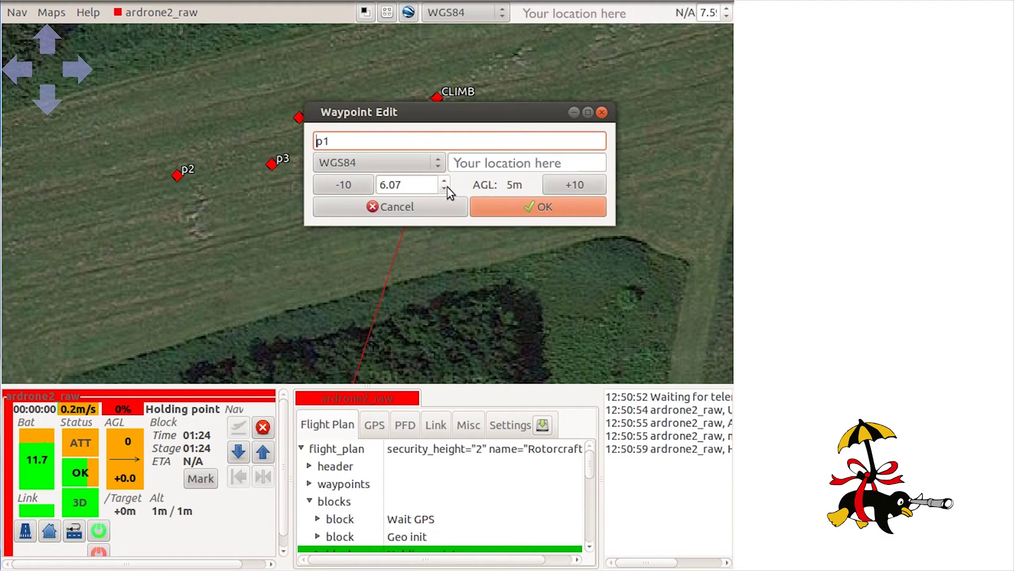
{"action": "left_click", "coordinate": [499, 199]}
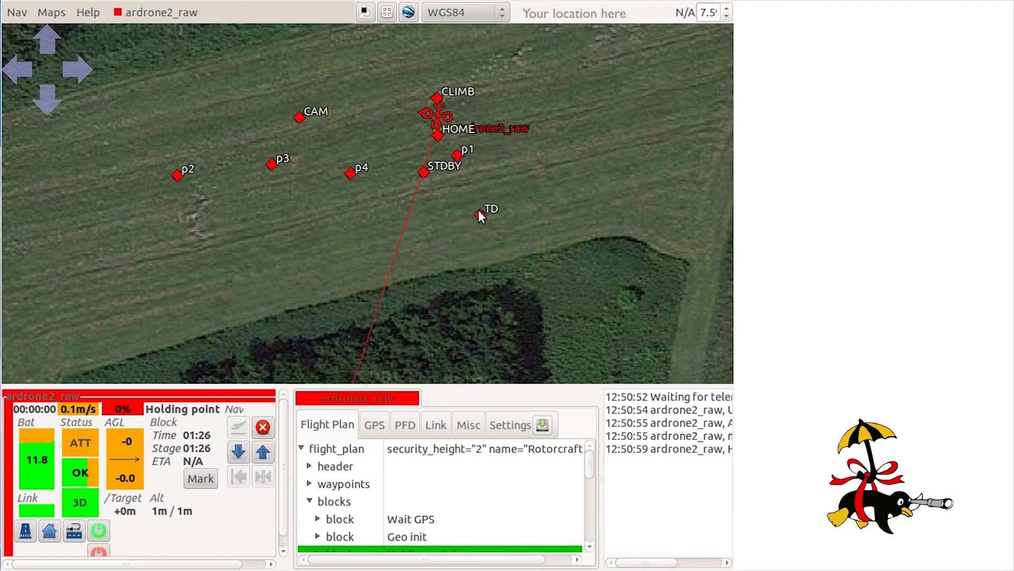
Move TD to just northwest of STDBY and lower the altitudes of both TD and STDBY.
{"action": "left_click_drag", "start_coordinate": [480, 214], "coordinate": [396, 148]}
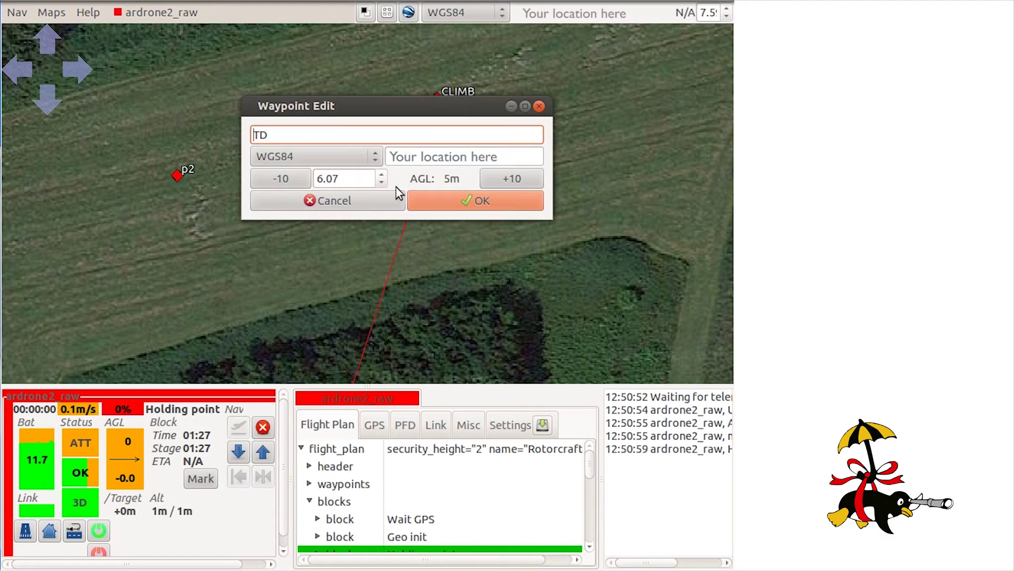
{"action": "left_click", "coordinate": [382, 182]}
{"action": "left_click", "coordinate": [483, 204]}
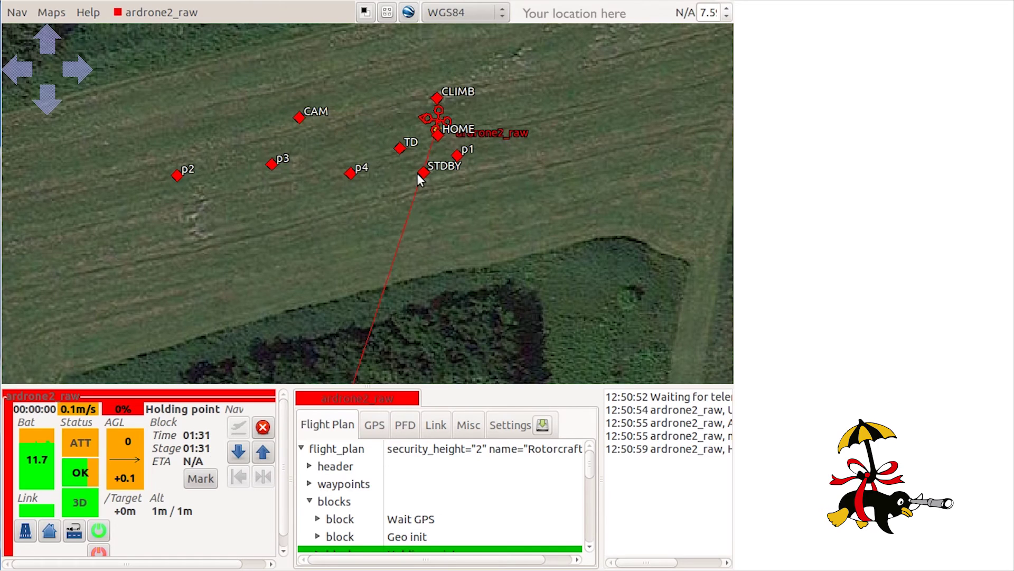
{"action": "left_click", "coordinate": [426, 174]}
{"action": "left_click", "coordinate": [412, 209]}
{"action": "left_click", "coordinate": [474, 224]}
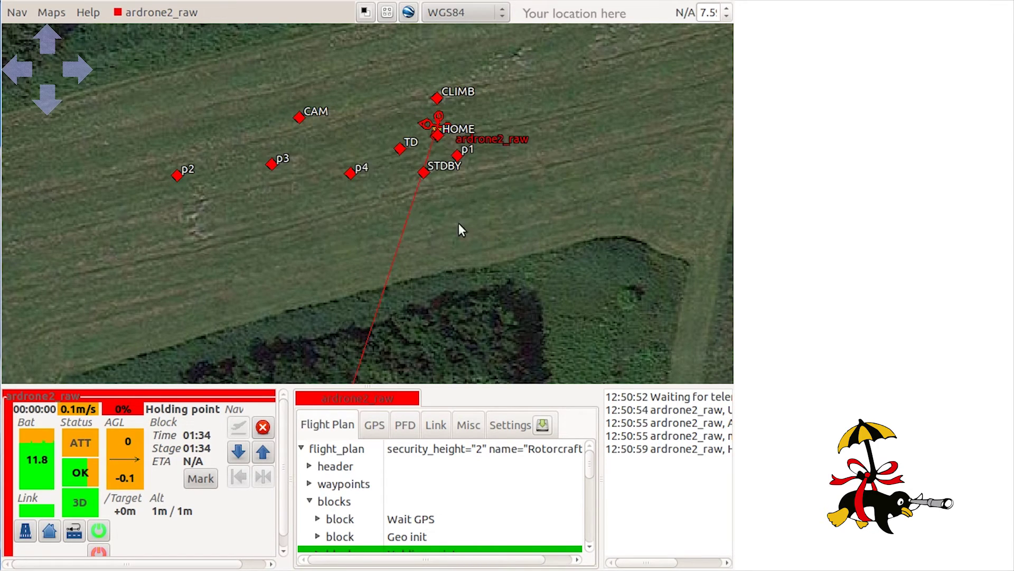
Clear the flown track of ardrone2_raw from the map after the waypoint changes.
{"action": "left_click", "coordinate": [162, 16]}
{"action": "left_click", "coordinate": [167, 69]}
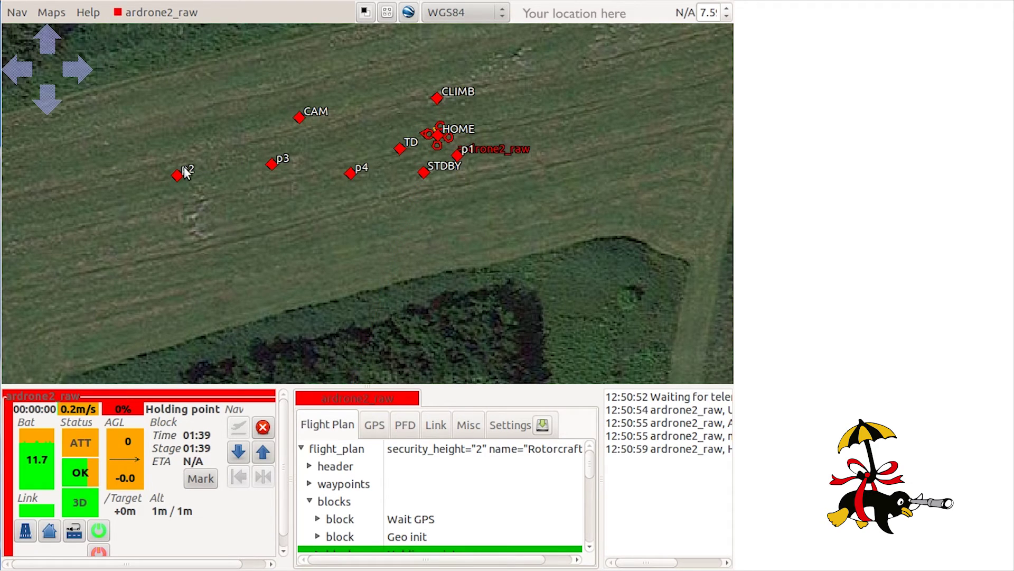
Move waypoint p2 directly south of p3 and set its altitude to 4.06.
{"action": "left_click_drag", "start_coordinate": [178, 181], "coordinate": [289, 201]}
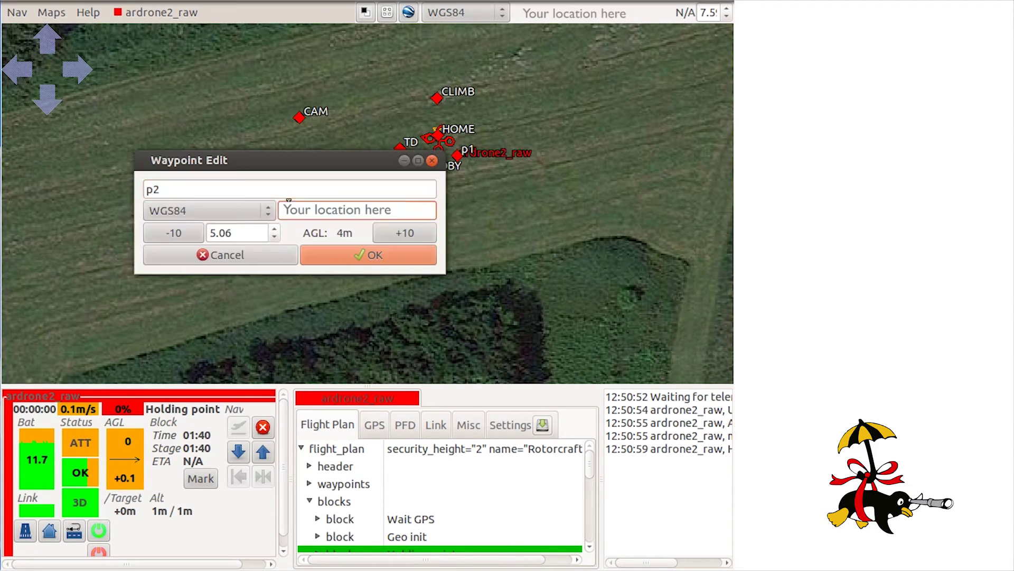
{"action": "left_click", "coordinate": [274, 237]}
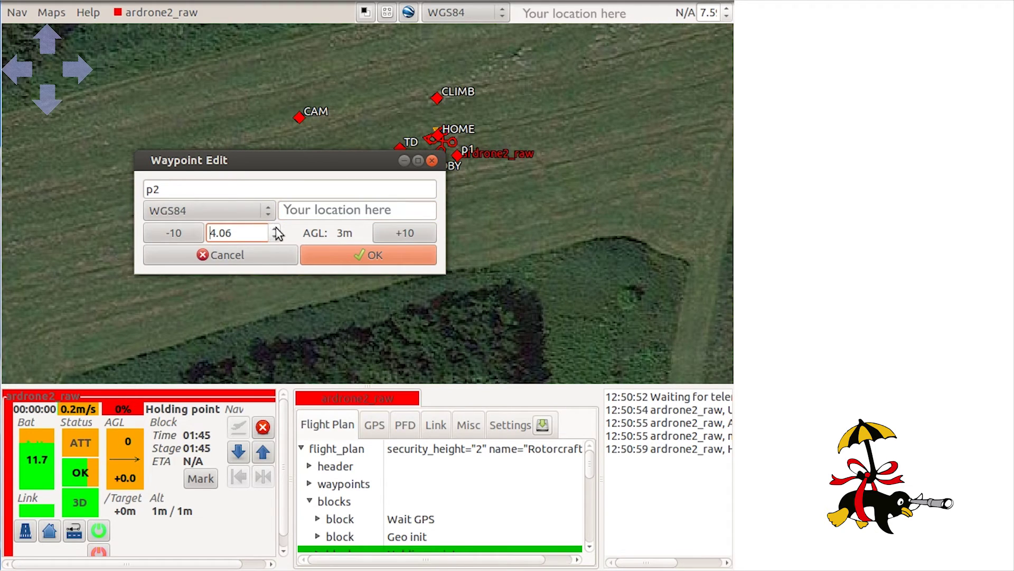
{"action": "left_click", "coordinate": [316, 259]}
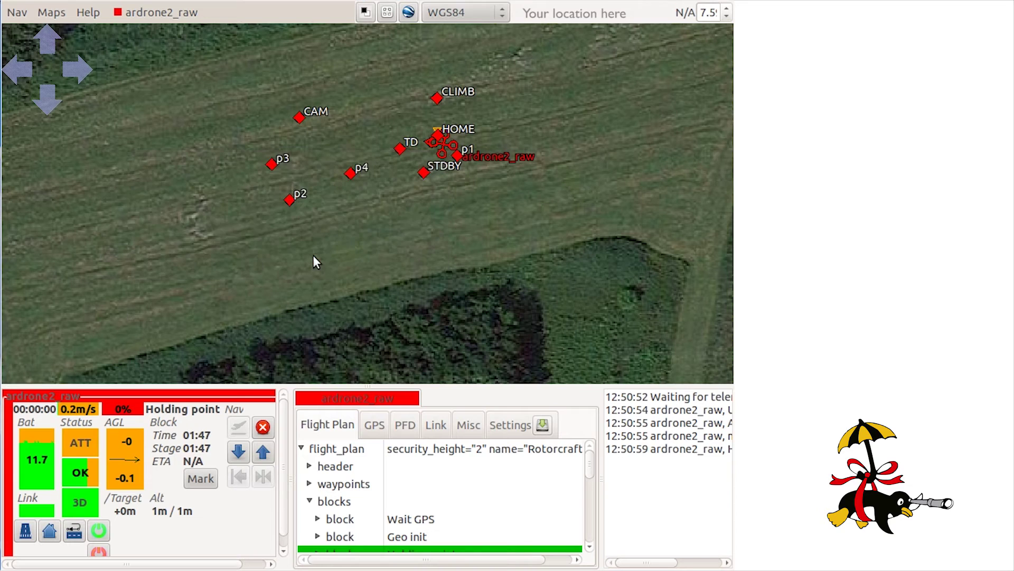
{"action": "left_click_drag", "start_coordinate": [289, 199], "coordinate": [271, 241]}
{"action": "left_click", "coordinate": [311, 294]}
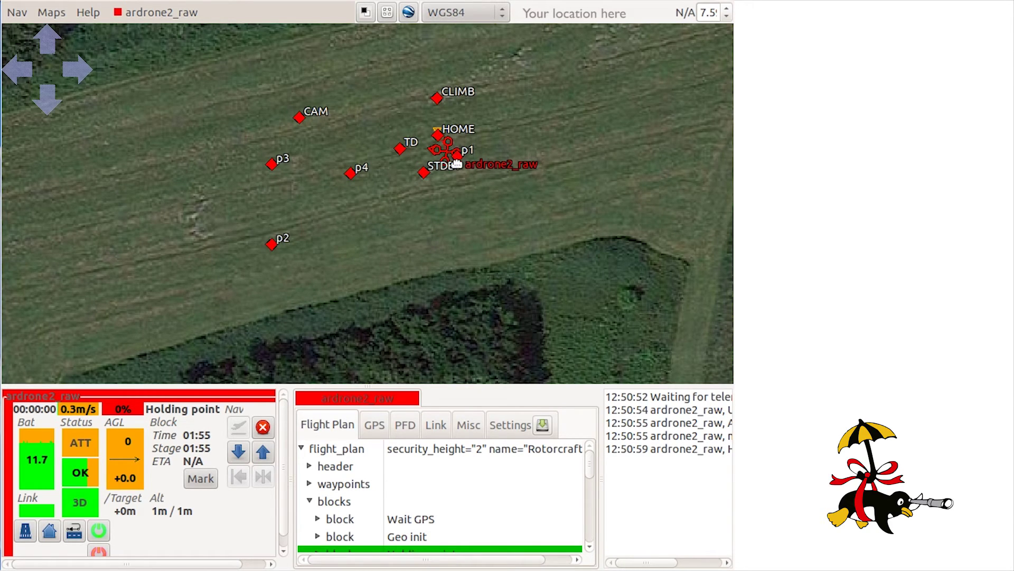
Move waypoint p1 to just southeast of STDBY and set its altitude to 4.06.
{"action": "left_click_drag", "start_coordinate": [457, 164], "coordinate": [461, 194]}
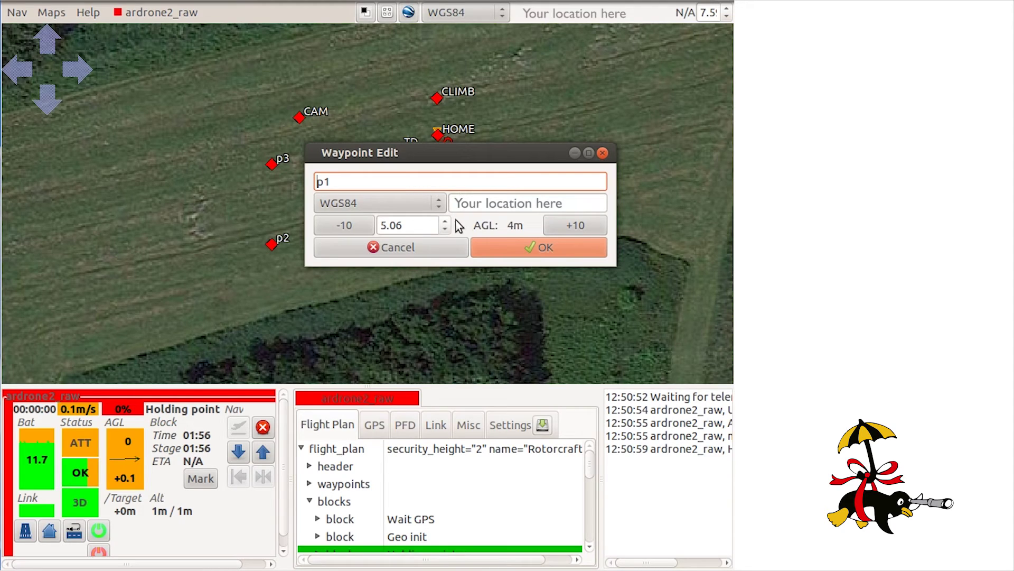
{"action": "left_click", "coordinate": [445, 230]}
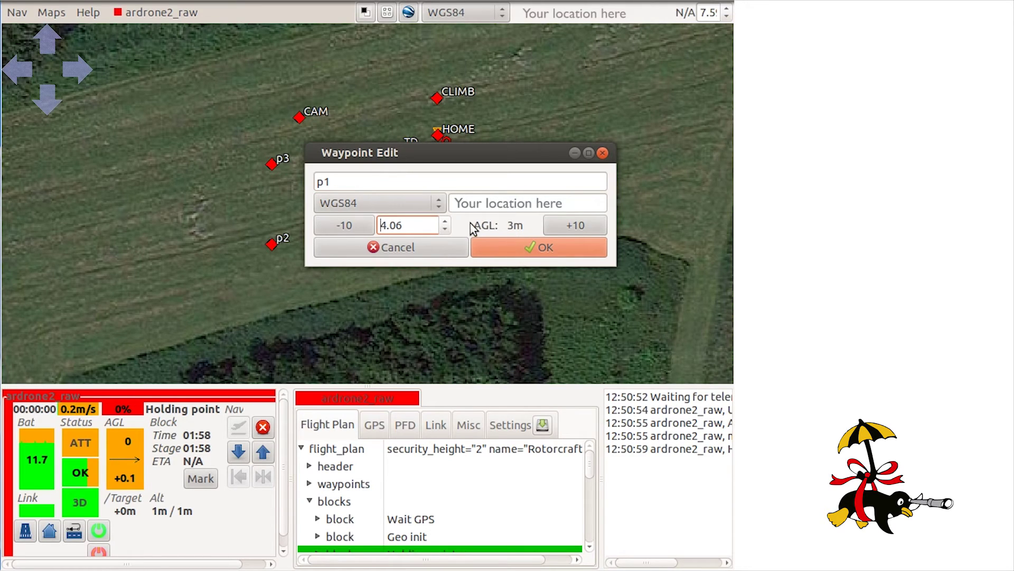
{"action": "left_click", "coordinate": [486, 244]}
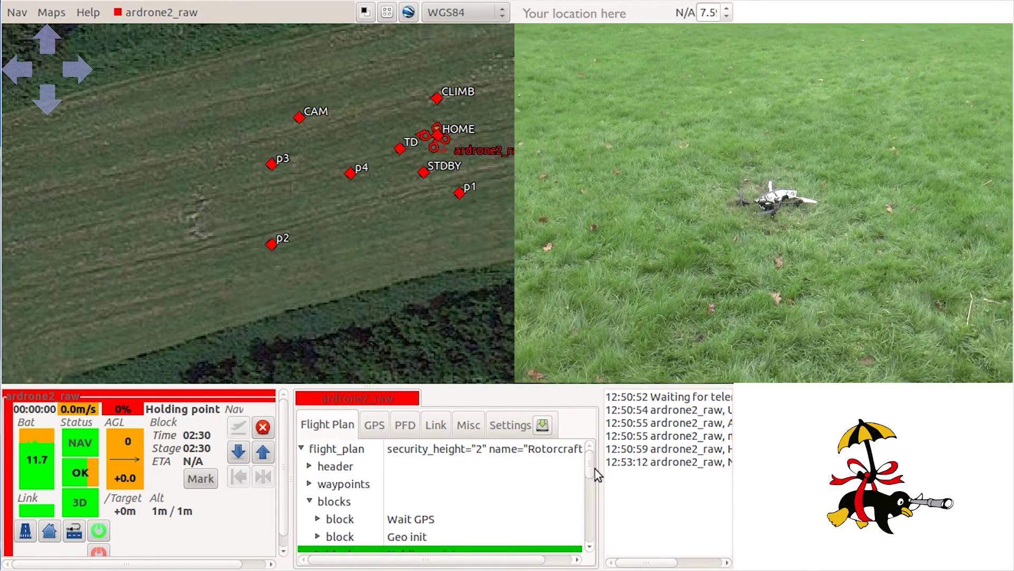
Run the Start Engine block of the flight plan, followed by the Takeoff block, to get the drone airborne.
{"action": "left_click_drag", "start_coordinate": [592, 478], "coordinate": [596, 496]}
{"action": "left_click", "coordinate": [449, 490]}
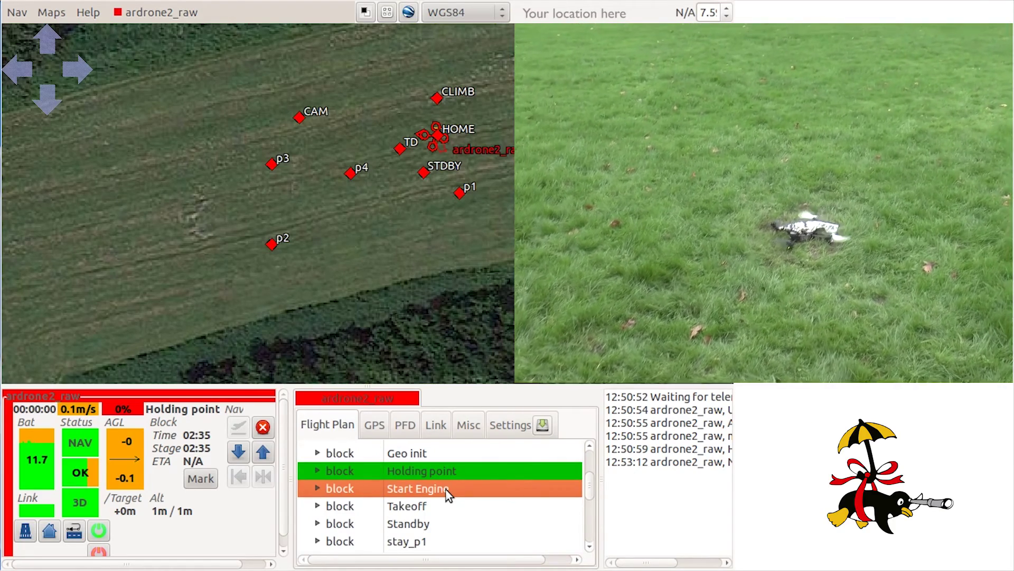
{"action": "double_click", "coordinate": [449, 490]}
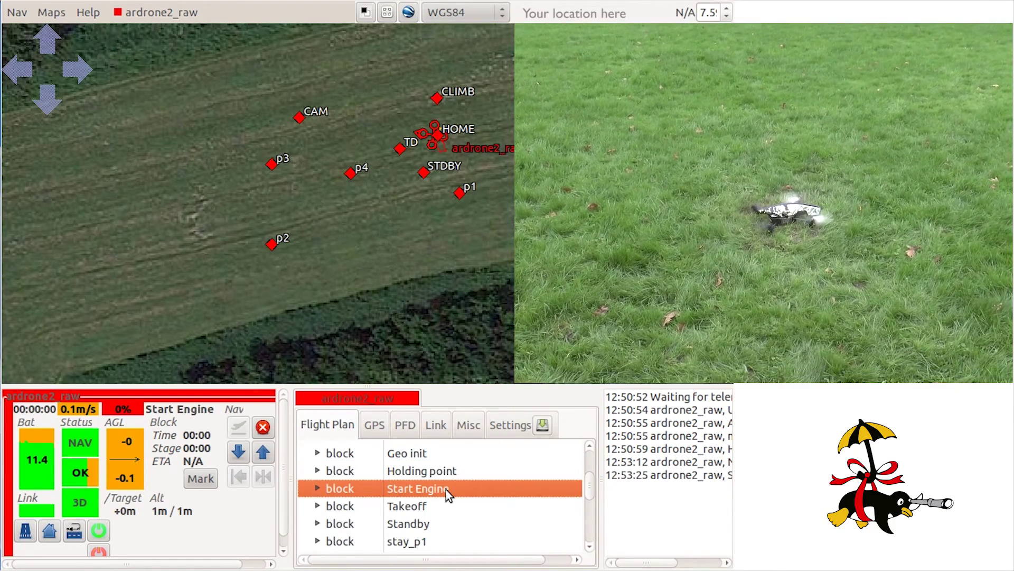
{"action": "left_click", "coordinate": [430, 507]}
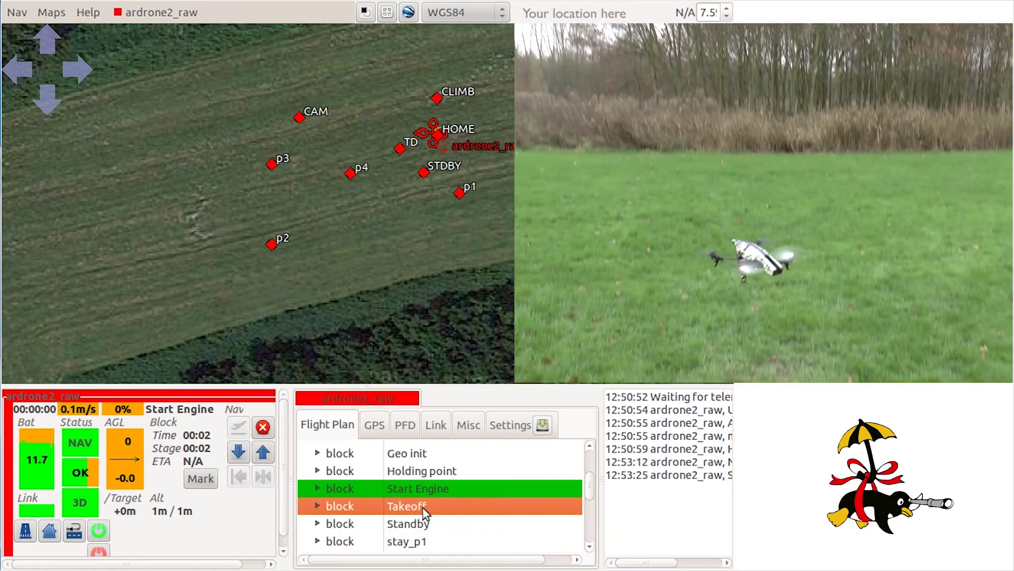
{"action": "double_click", "coordinate": [423, 507]}
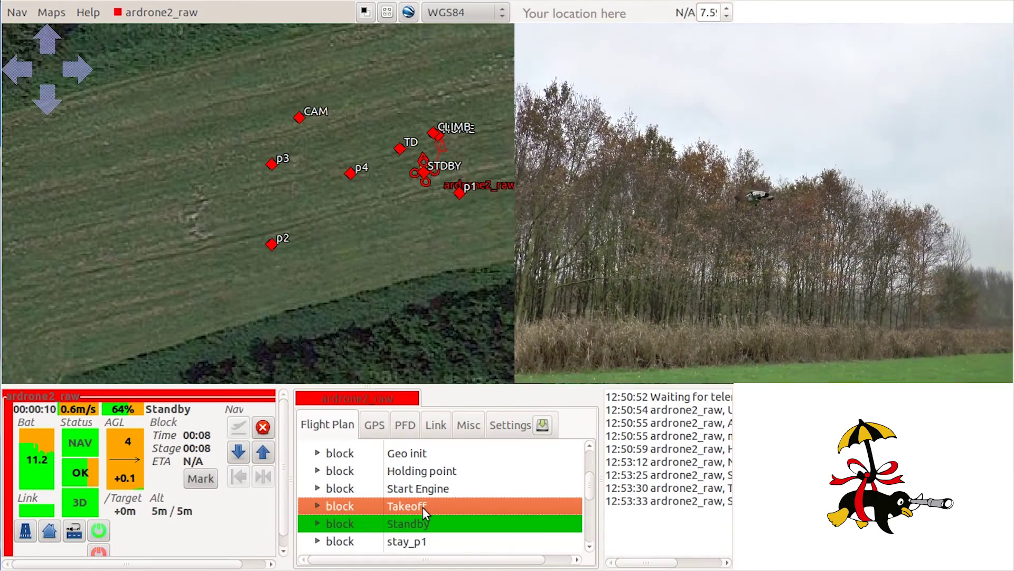
Send the drone to p1 with the stay_p1 block and fly it between p1 and p2 with line_p1_p2.
{"action": "left_click", "coordinate": [406, 542]}
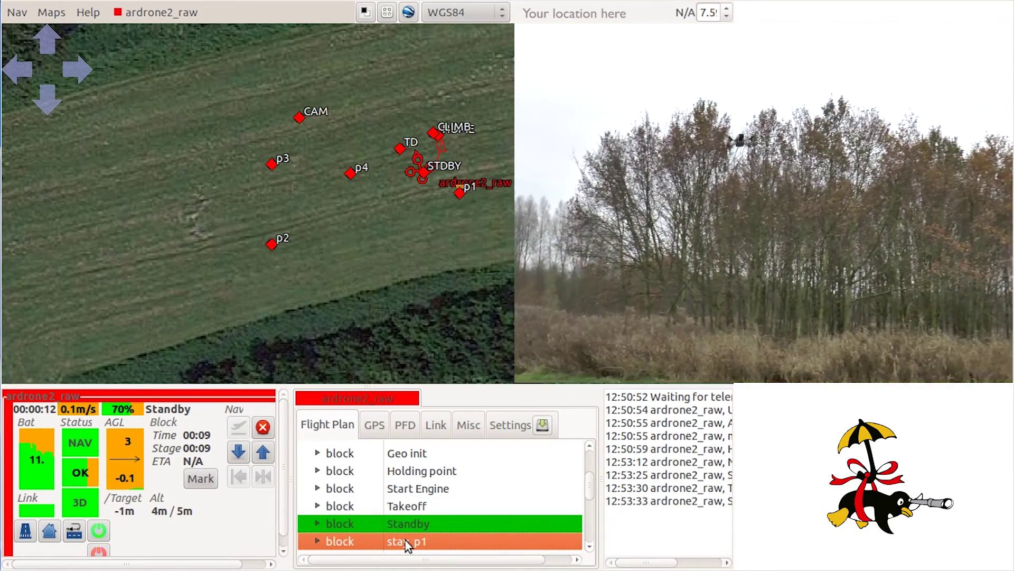
{"action": "double_click", "coordinate": [407, 542]}
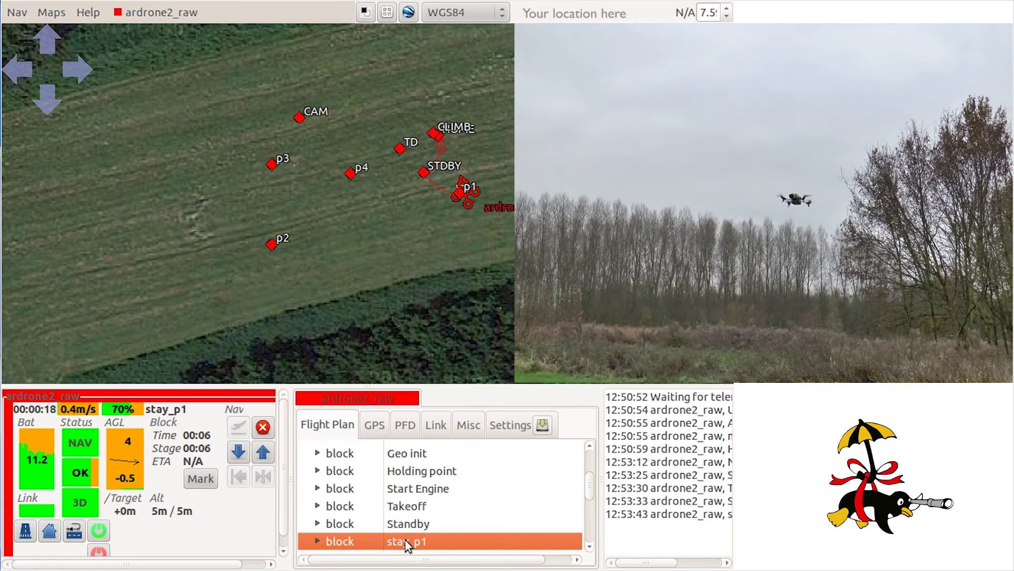
{"action": "scroll", "coordinate": [593, 505], "scroll_direction": "down", "scroll_amount": 3}
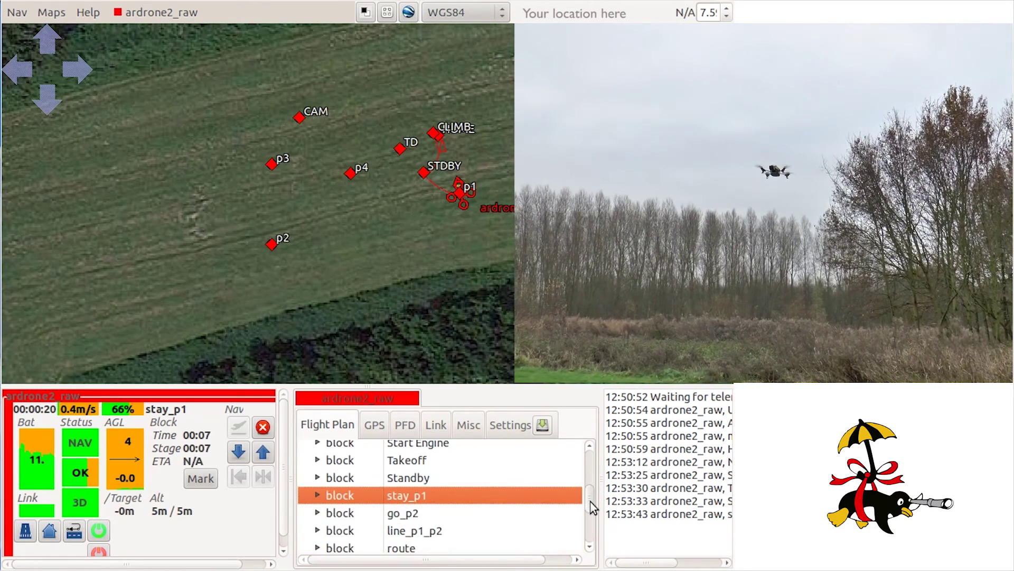
{"action": "left_click", "coordinate": [426, 534]}
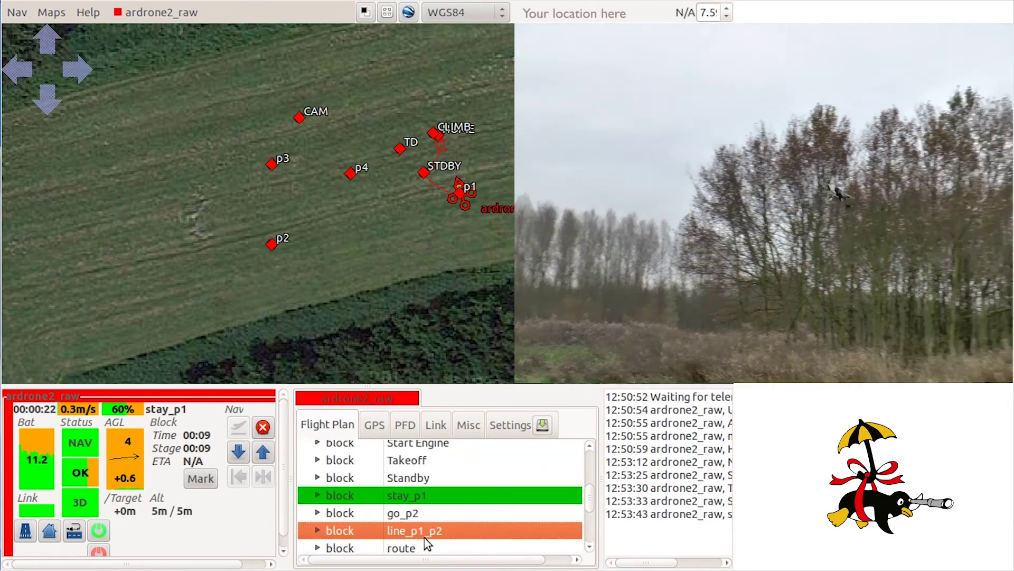
{"action": "double_click", "coordinate": [425, 531]}
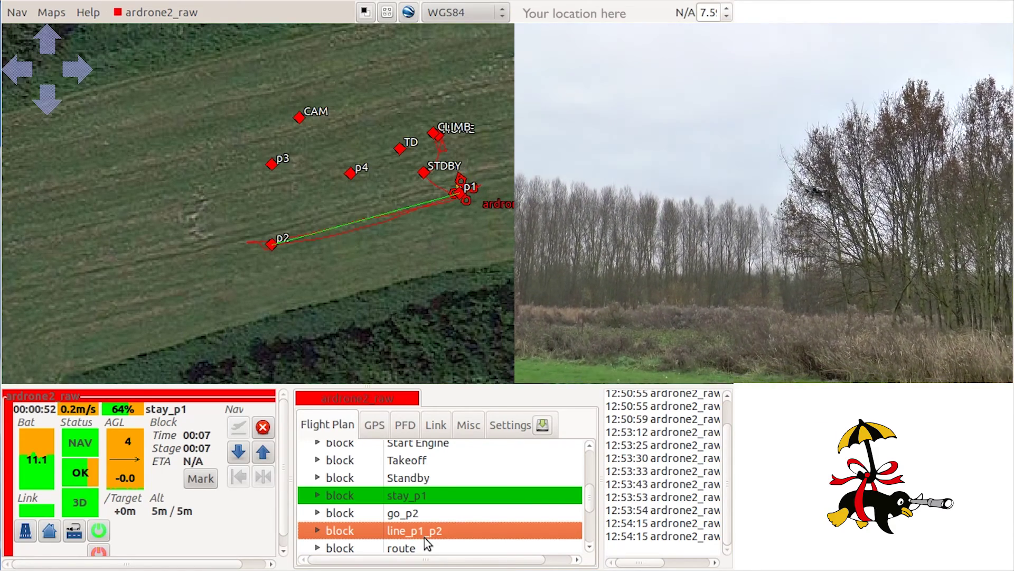
{"action": "left_click_drag", "start_coordinate": [590, 510], "coordinate": [590, 508]}
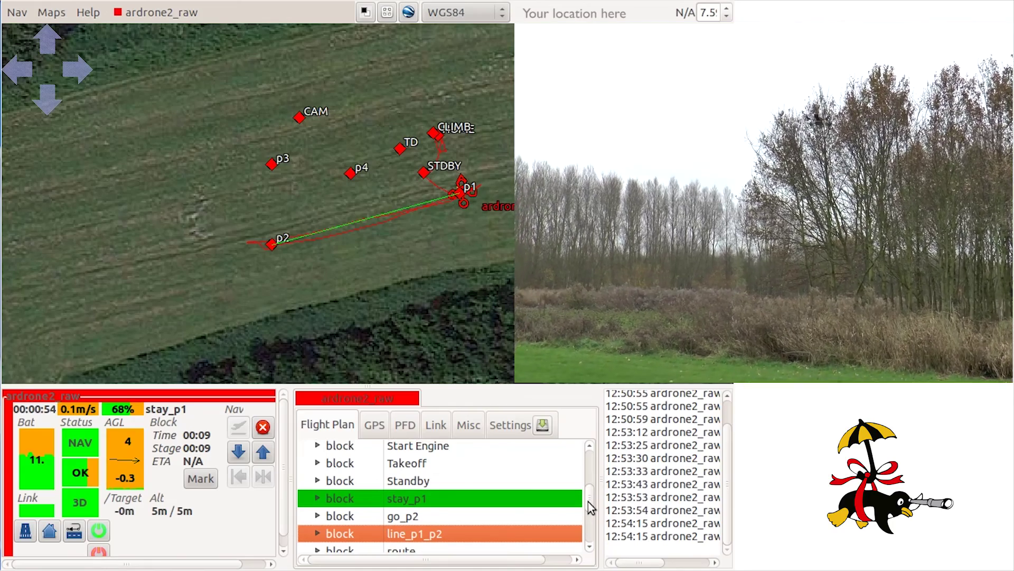
{"action": "scroll", "coordinate": [508, 541], "scroll_direction": "down", "scroll_amount": 1}
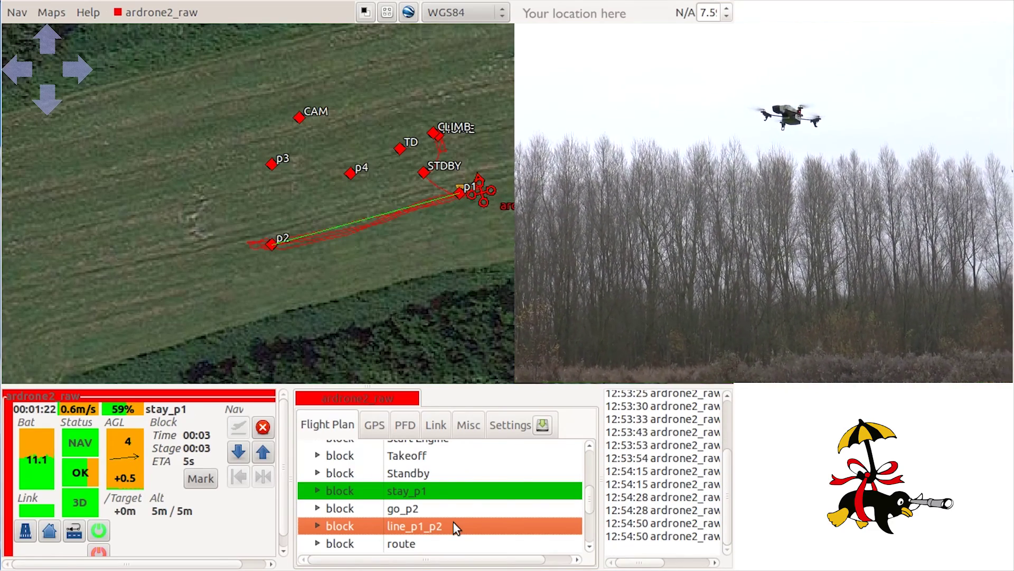
Land the drone at its current position with the land here block and kill the motors.
{"action": "left_click_drag", "start_coordinate": [600, 503], "coordinate": [591, 521]}
{"action": "left_click", "coordinate": [420, 511]}
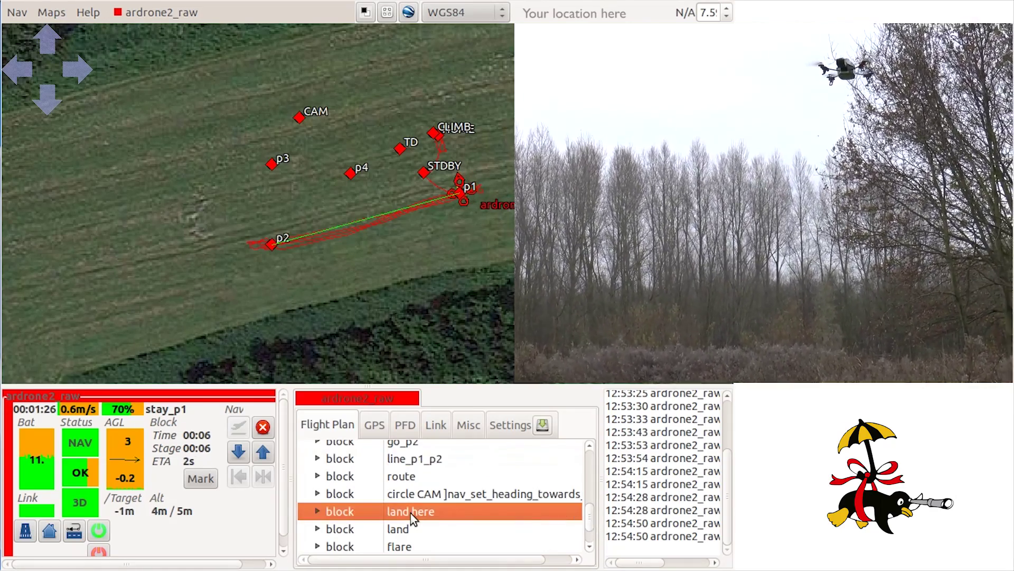
{"action": "double_click", "coordinate": [412, 514]}
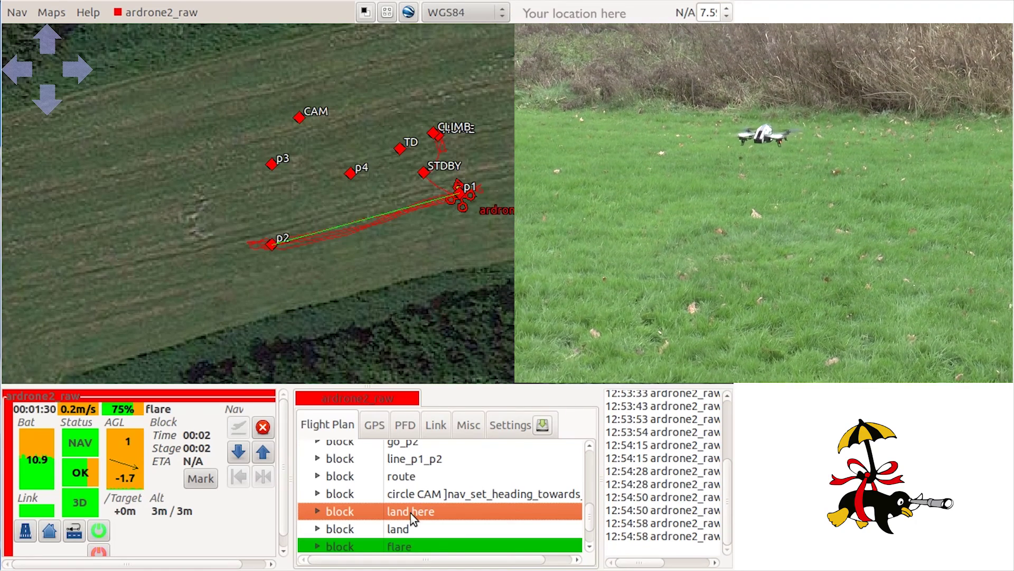
{"action": "left_click", "coordinate": [263, 427]}
{"action": "left_click", "coordinate": [329, 315]}
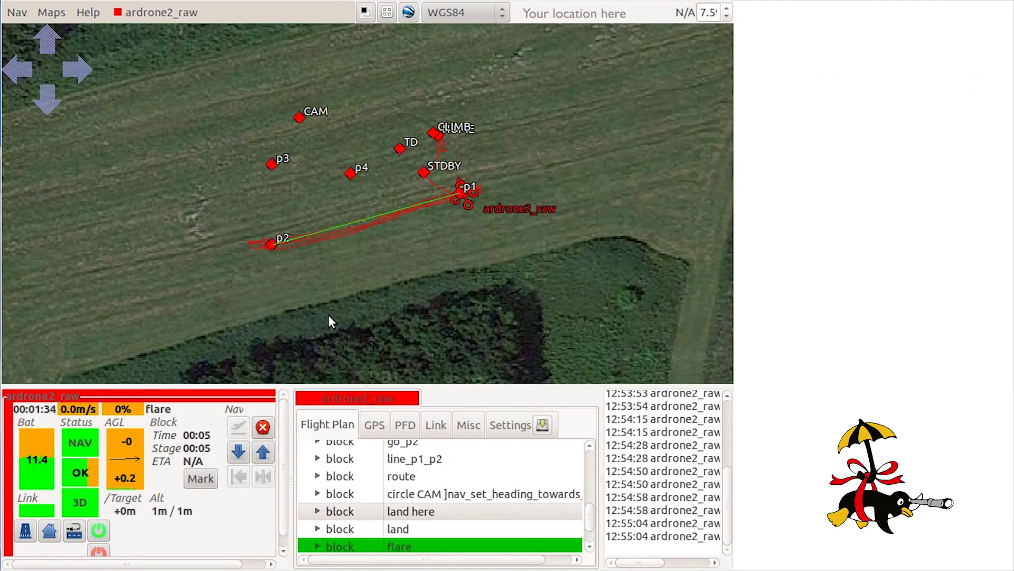